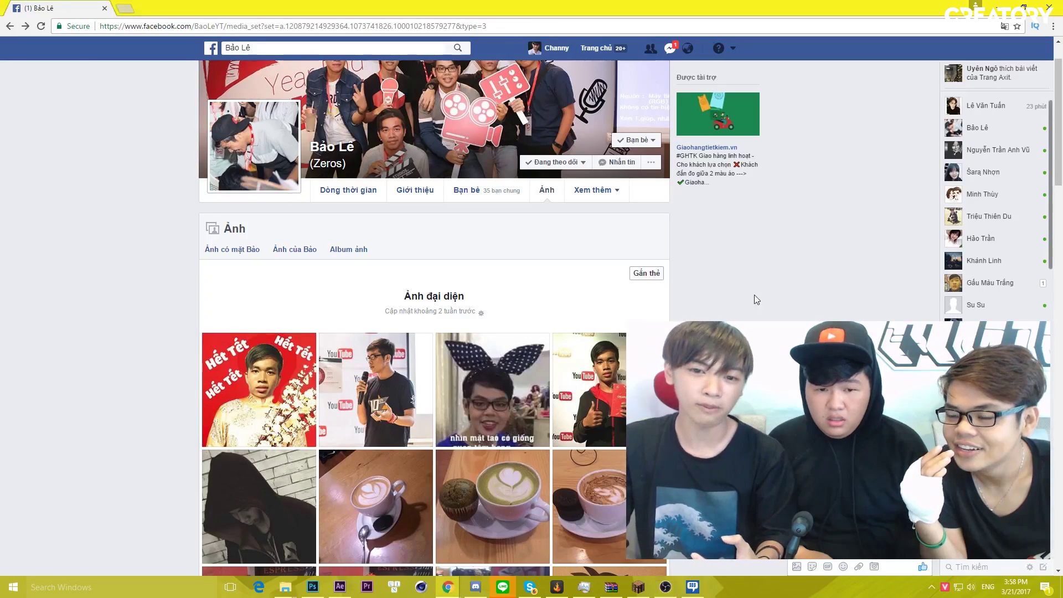
# Browse the Facebook profile pictures album, opening and closing several photos to inspect them
pyautogui.scroll(-1, 712, 307)
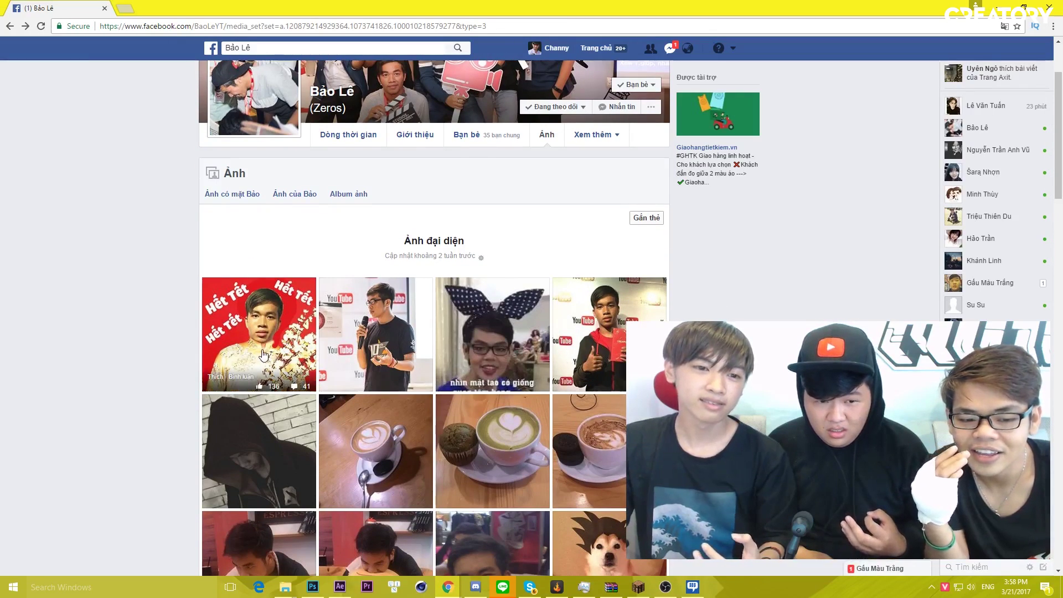
pyautogui.scroll(-1, 410, 365)
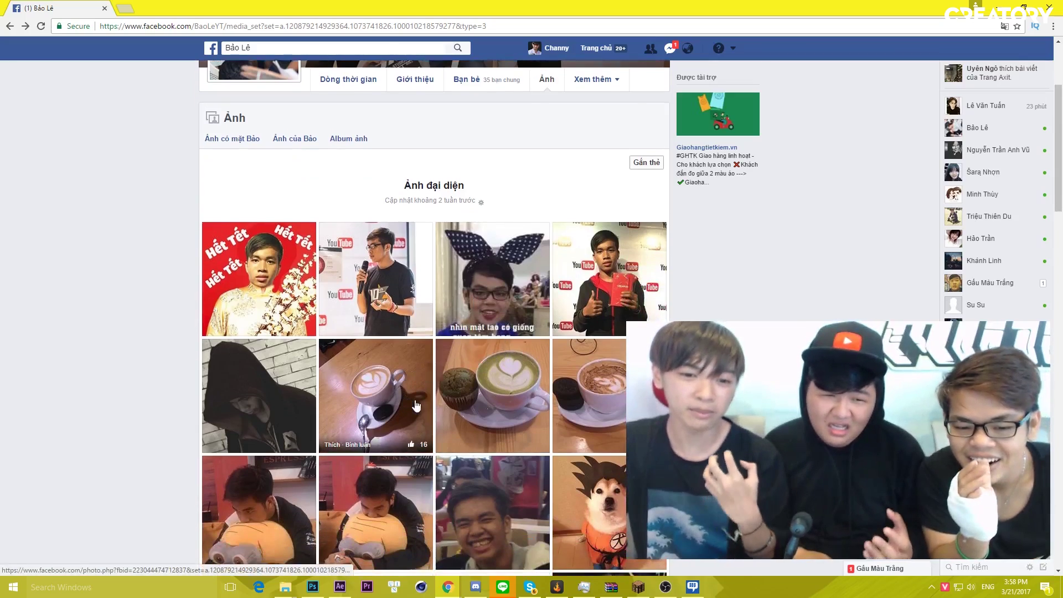
pyautogui.scroll(-2, 431, 375)
pyautogui.click(498, 371)
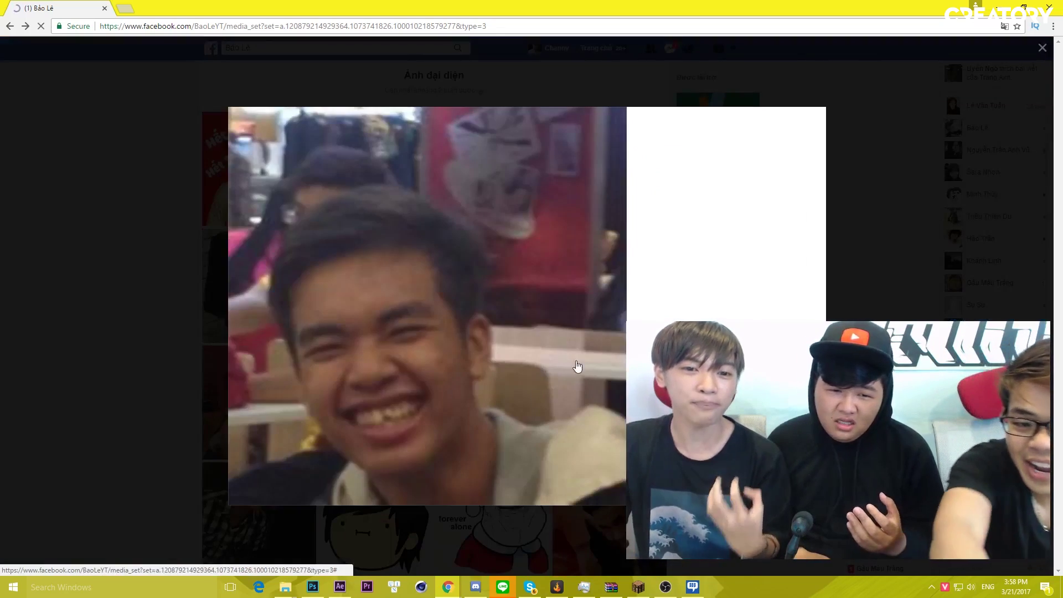
pyautogui.click(114, 351)
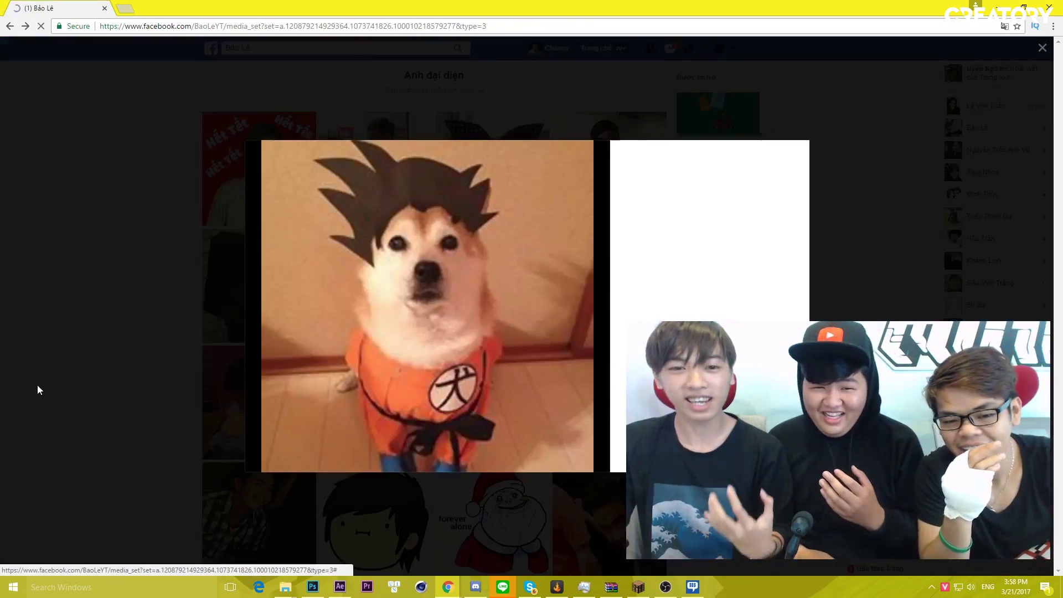
pyautogui.click(38, 390)
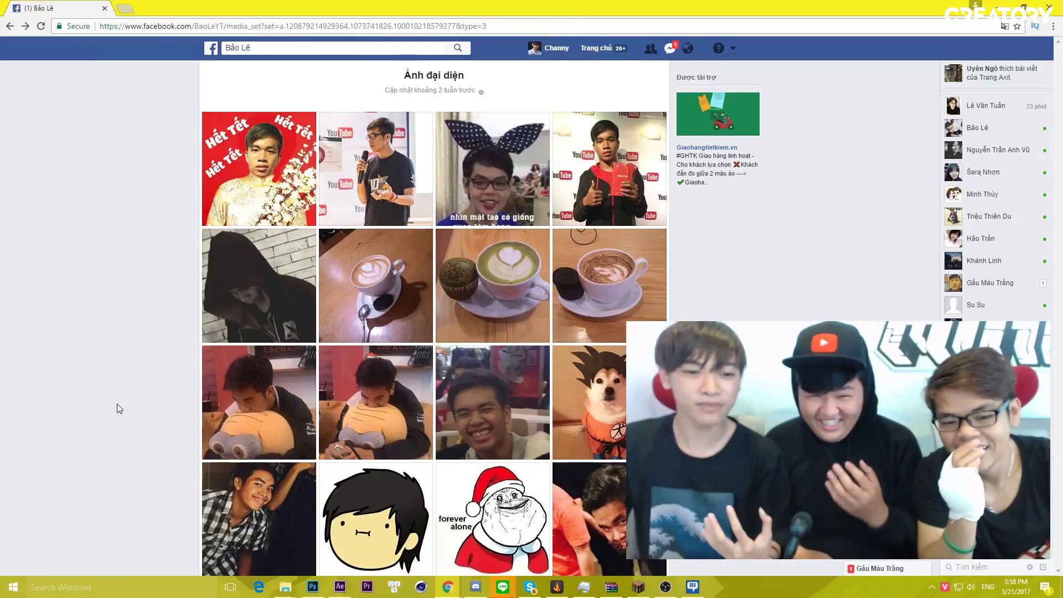
pyautogui.scroll(-1, 116, 408)
pyautogui.click(227, 451)
pyautogui.click(85, 395)
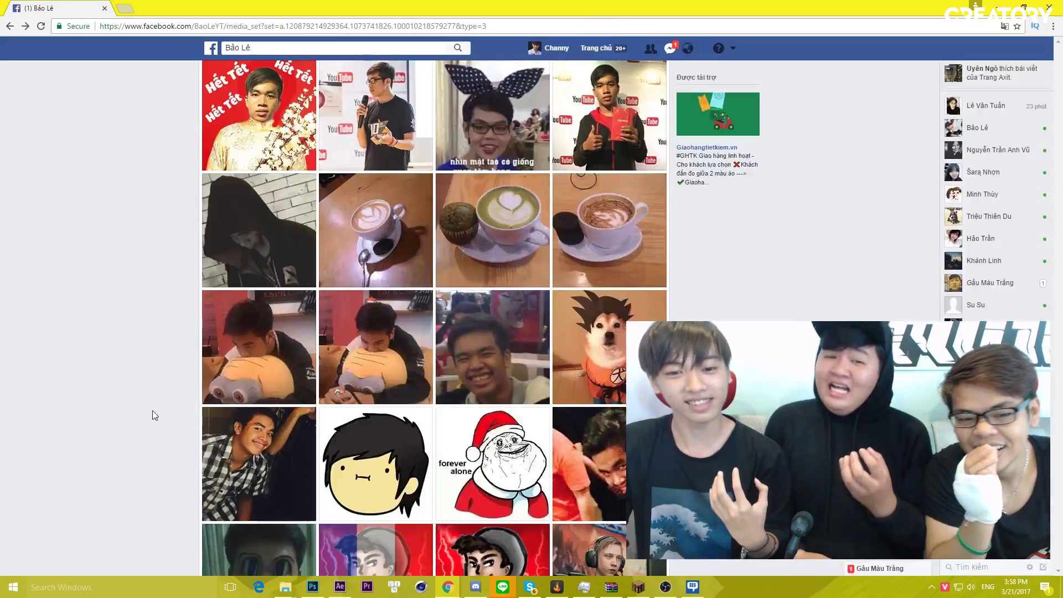
pyautogui.scroll(-4, 388, 332)
pyautogui.click(636, 271)
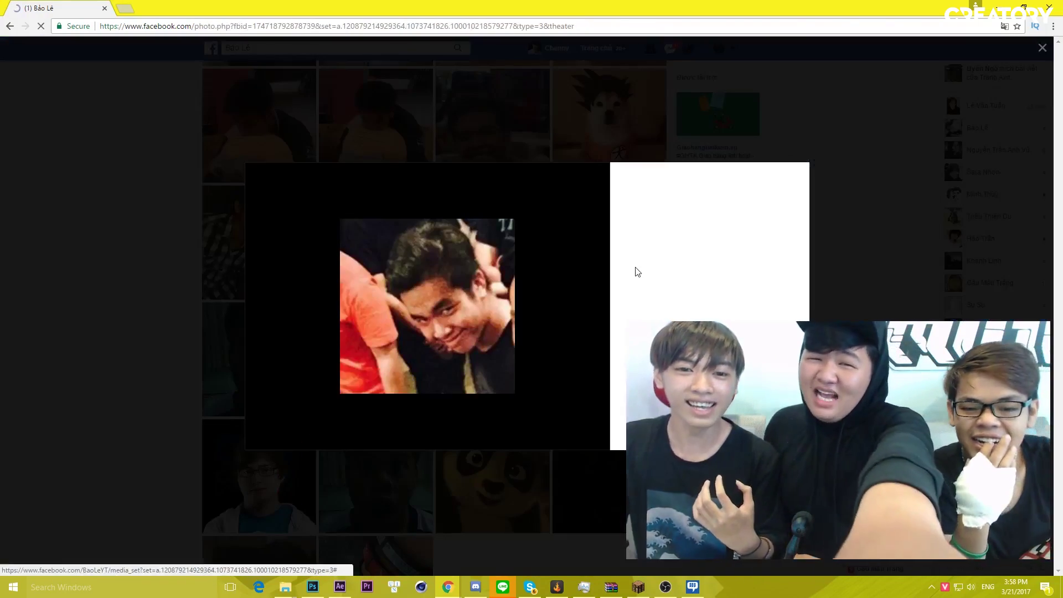
# Check the Goku-costumed dog, face-pulling and bunny-ears profile pictures
pyautogui.click(166, 344)
pyautogui.click(592, 115)
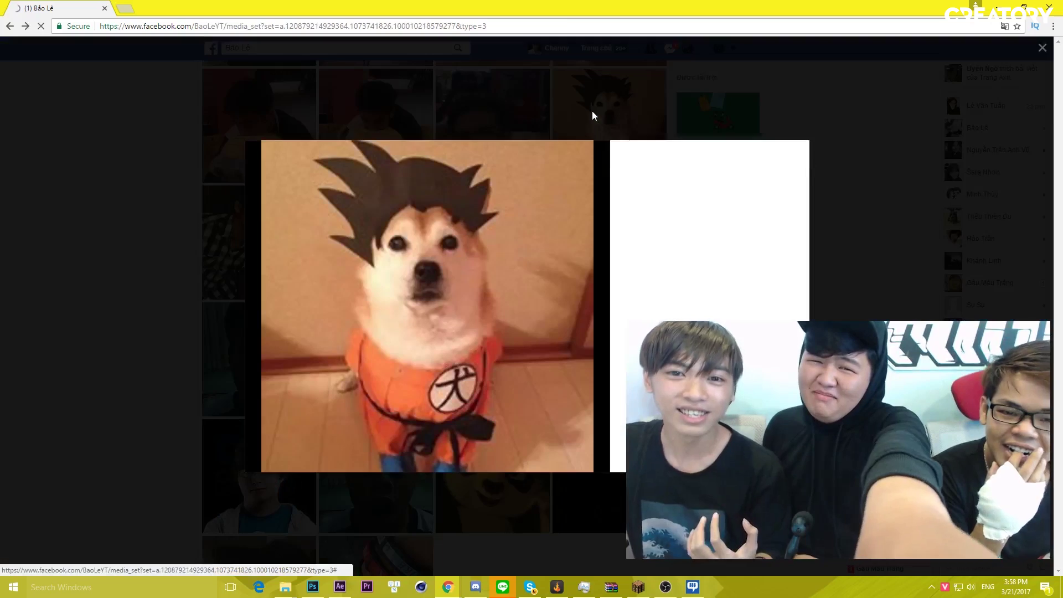
pyautogui.click(210, 322)
pyautogui.click(365, 433)
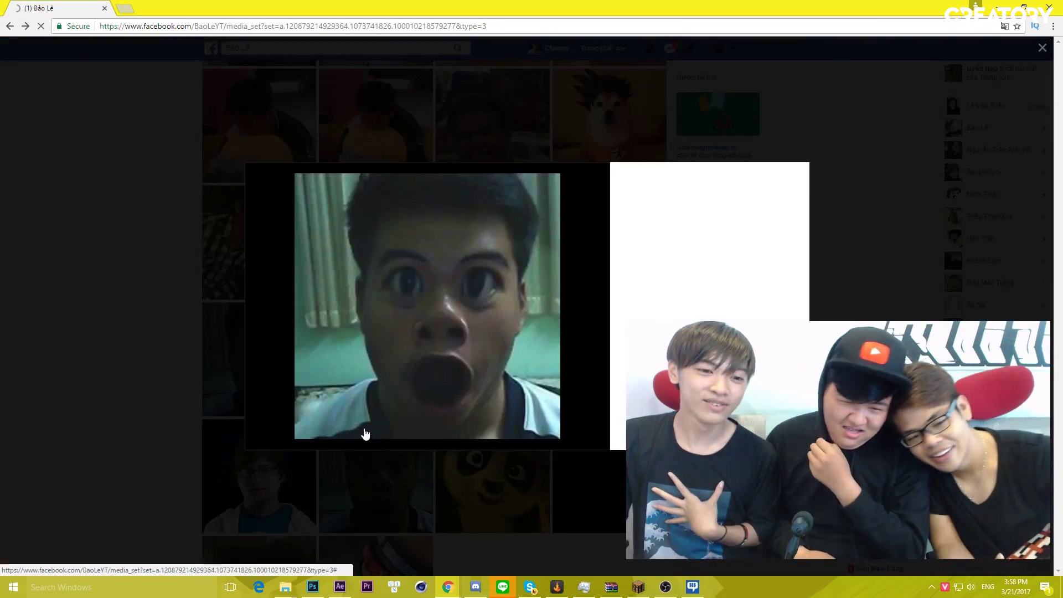
pyautogui.click(151, 388)
pyautogui.scroll(3, 149, 386)
pyautogui.scroll(5, 149, 385)
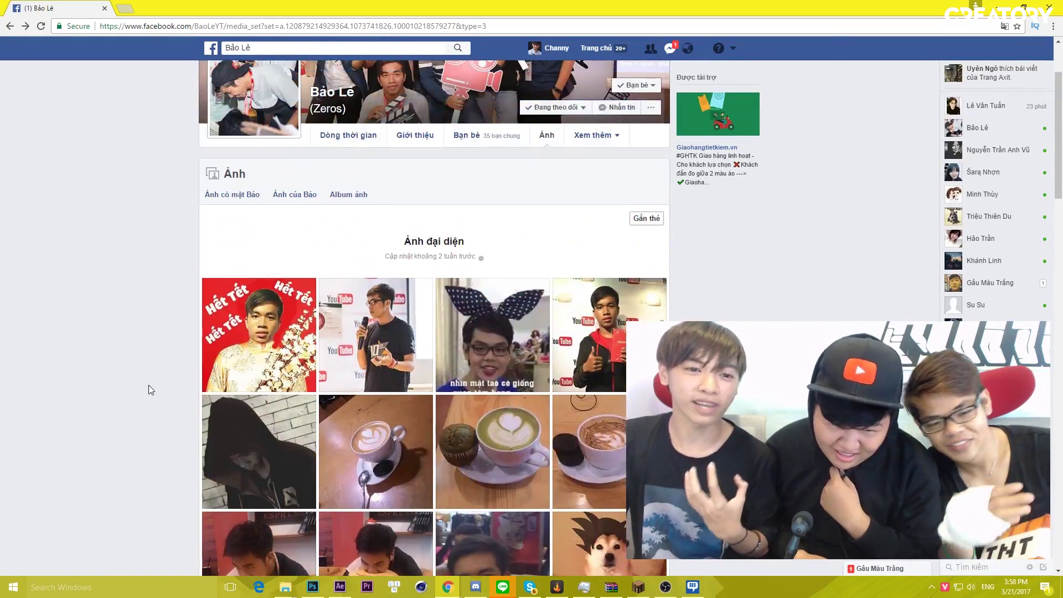
pyautogui.scroll(-2, 158, 389)
pyautogui.click(493, 255)
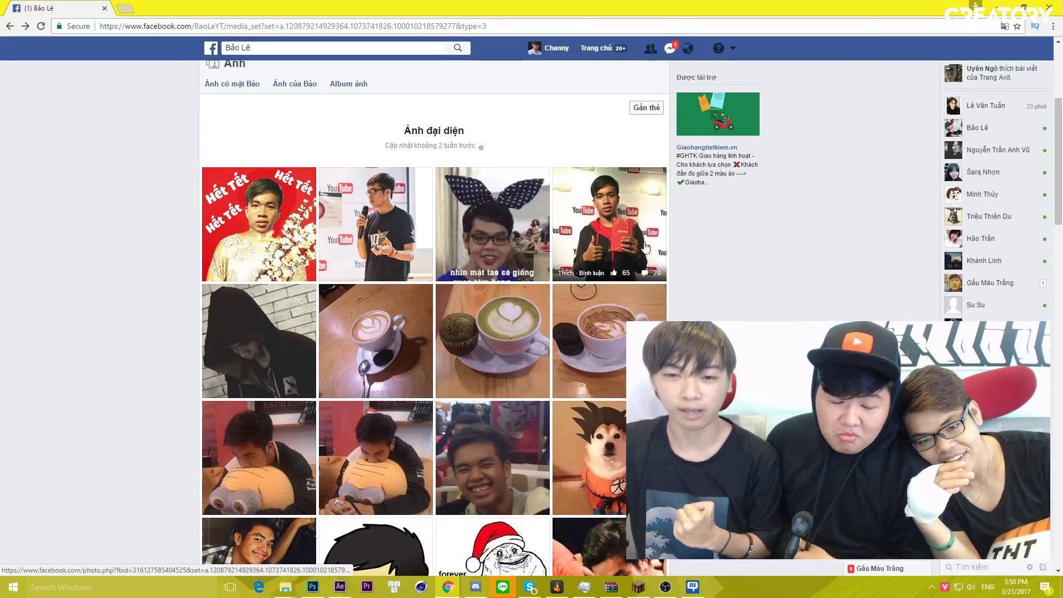
# Save the YouTube-backdrop CREATOR-box photo to the Desktop as a JPEG and close the viewer
pyautogui.click(655, 214)
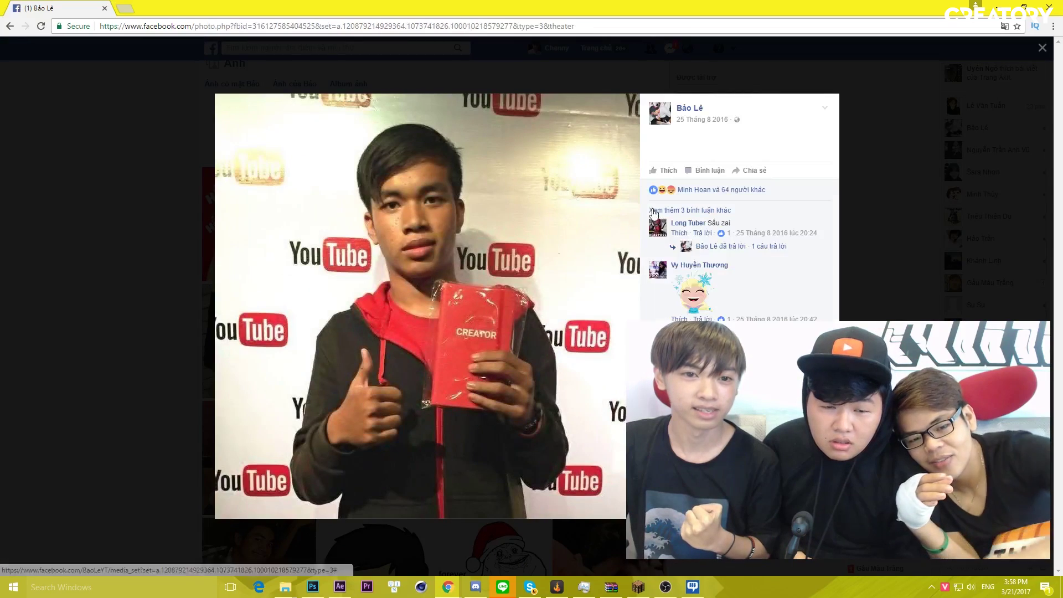
pyautogui.rightClick(346, 297)
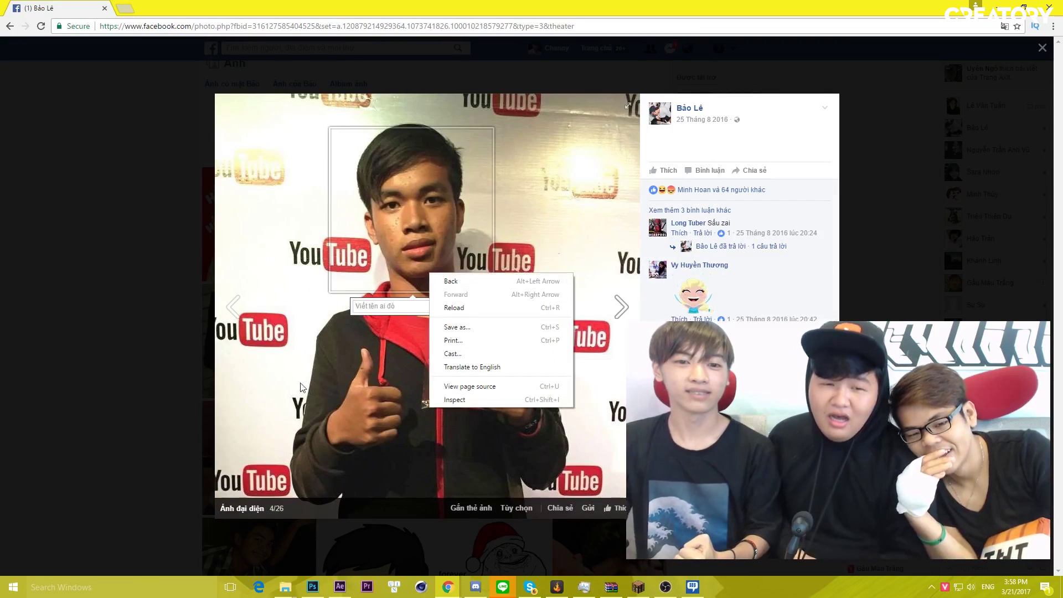
pyautogui.rightClick(282, 377)
pyautogui.click(325, 399)
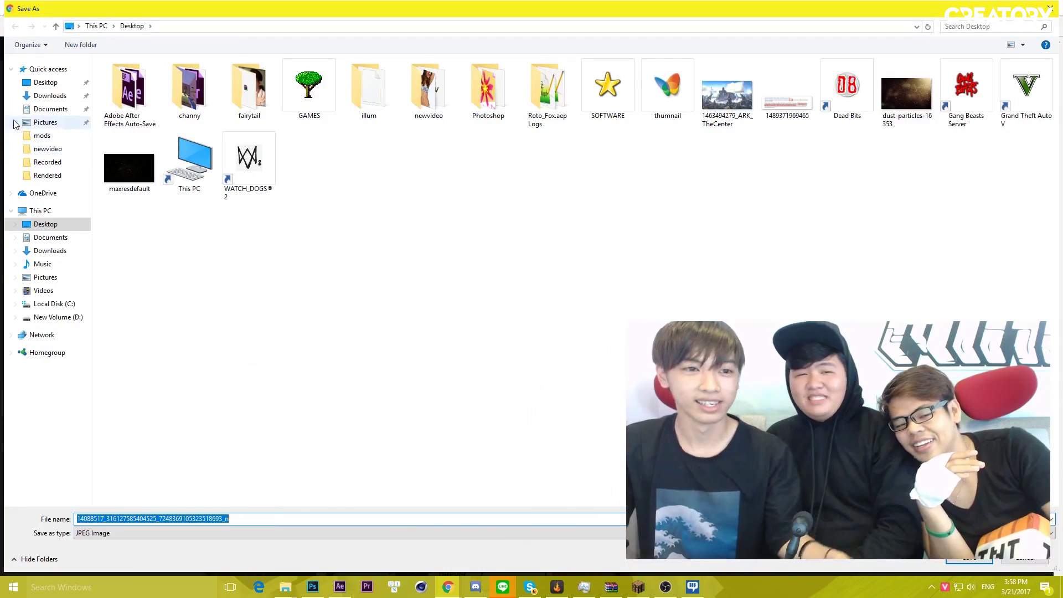
pyautogui.click(49, 84)
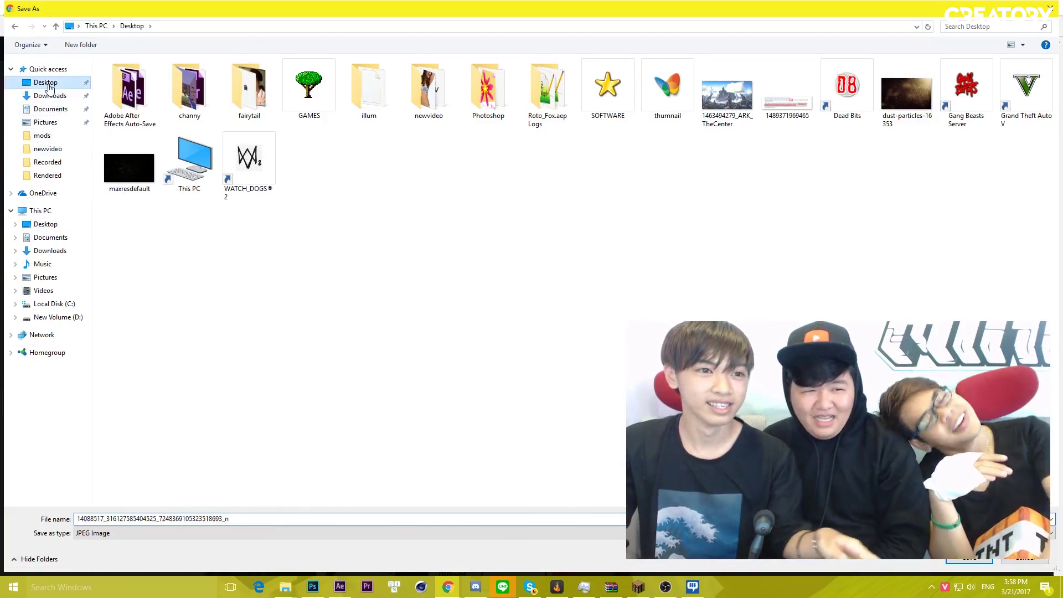
pyautogui.click(977, 560)
pyautogui.click(72, 211)
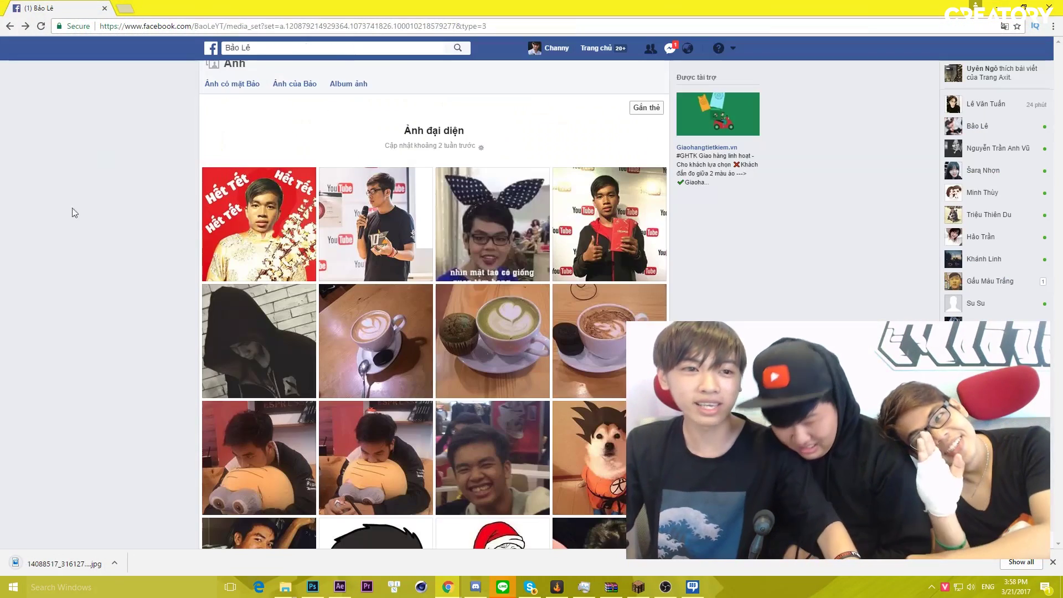
pyautogui.click(178, 26)
# Search Google Images for 'trai đẹp 6 múi'
pyautogui.write('trai')
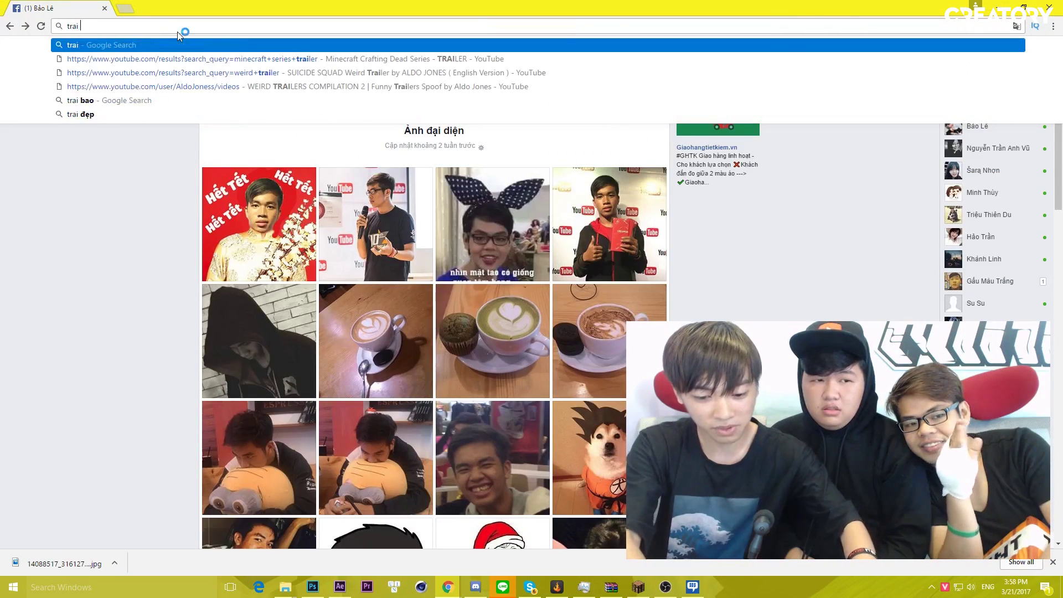
pyautogui.write(' đẹp 6 mú')
pyautogui.write('i')
pyautogui.press('Return')
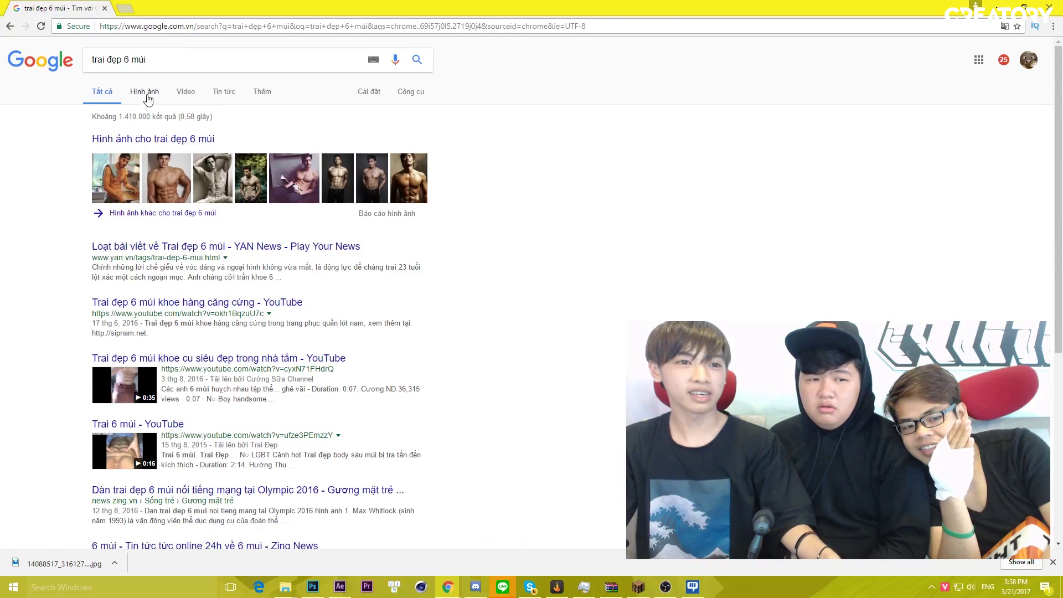
pyautogui.click(147, 96)
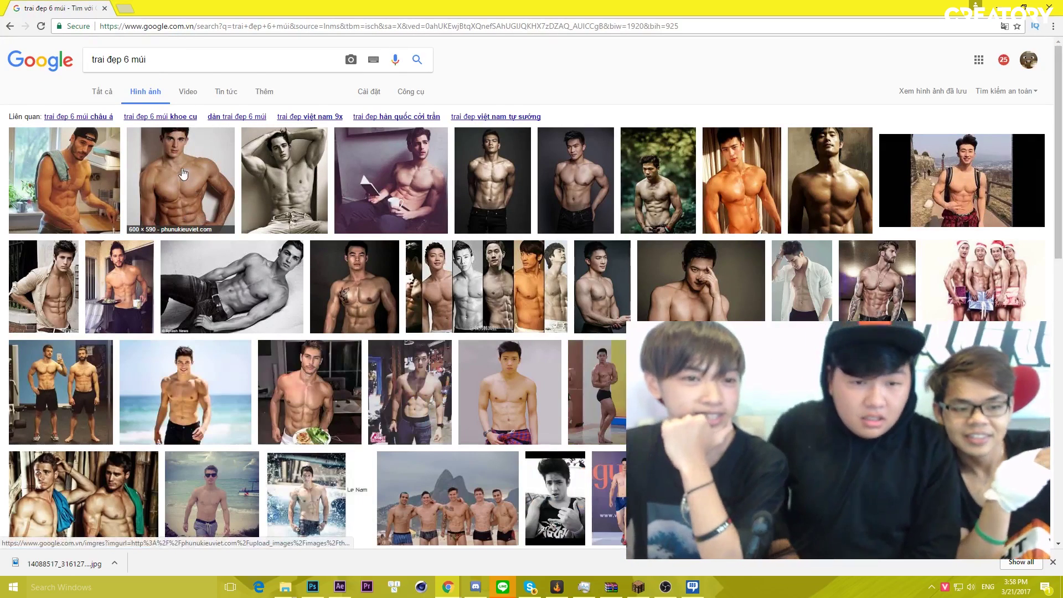
pyautogui.click(78, 177)
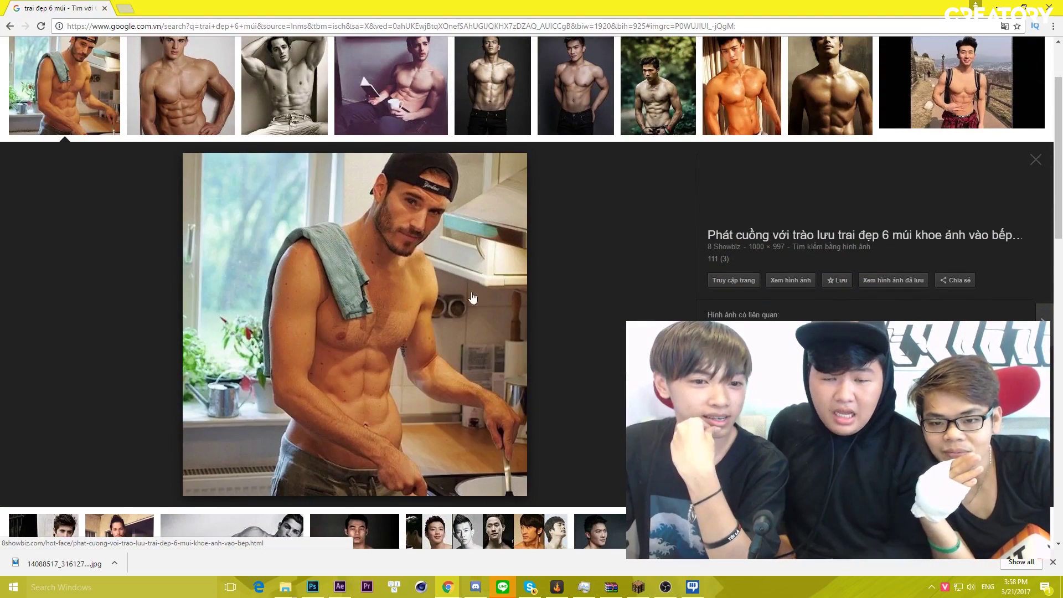
# Preview the results and copy the tattooed bodybuilder image
pyautogui.scroll(1, 430, 300)
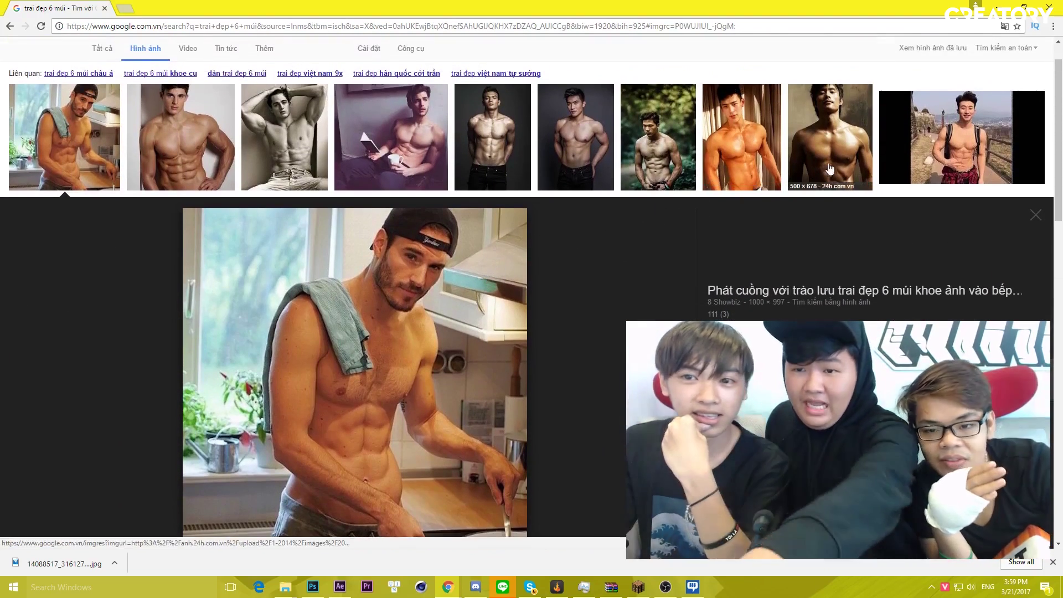
pyautogui.click(735, 140)
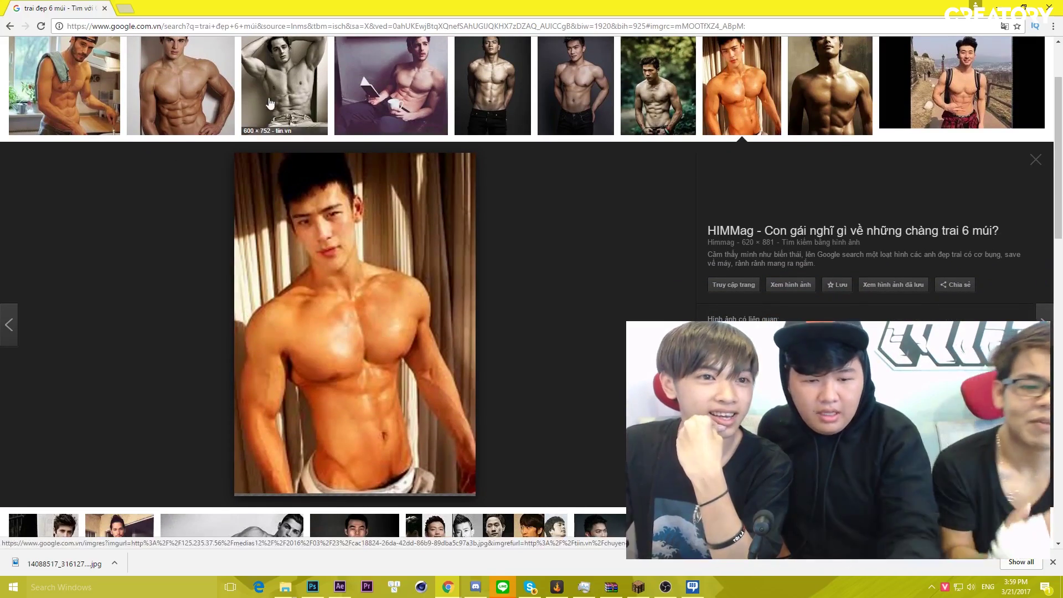
pyautogui.scroll(-1, 542, 306)
pyautogui.scroll(-2, 503, 308)
pyautogui.scroll(-4, 462, 357)
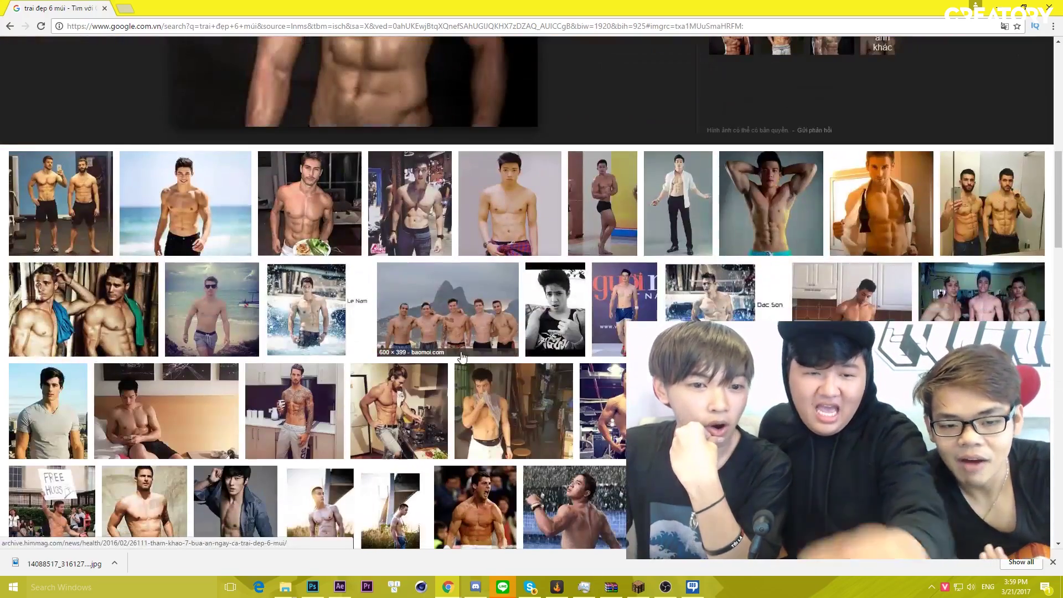
pyautogui.scroll(4, 499, 332)
pyautogui.scroll(3, 536, 316)
pyautogui.scroll(-2, 390, 244)
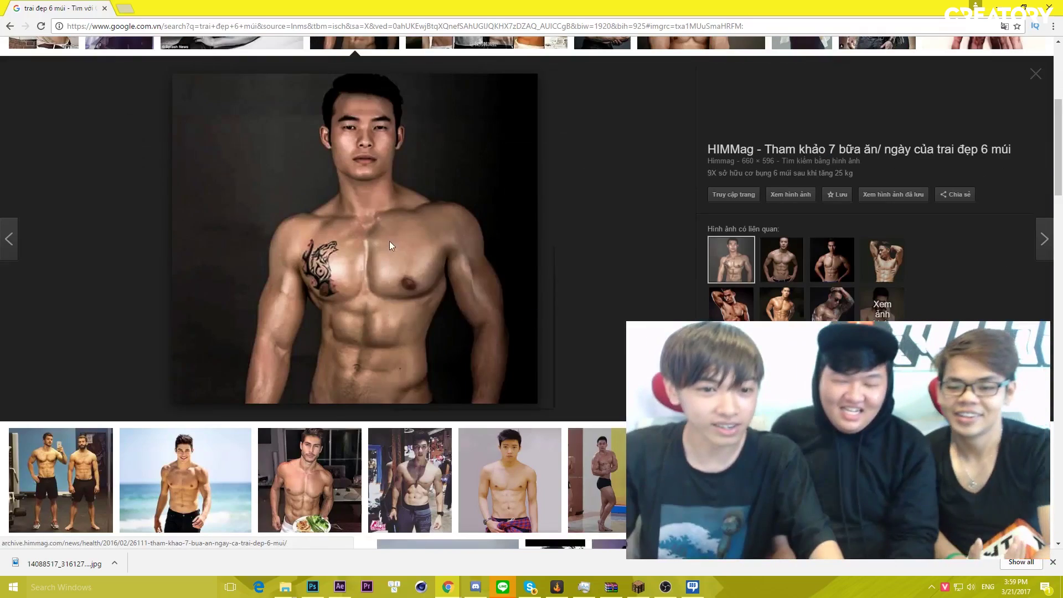
pyautogui.rightClick(390, 245)
pyautogui.click(444, 352)
# Paste the YouTube photo into Photoshop and shift it right over the body image
pyautogui.click(313, 587)
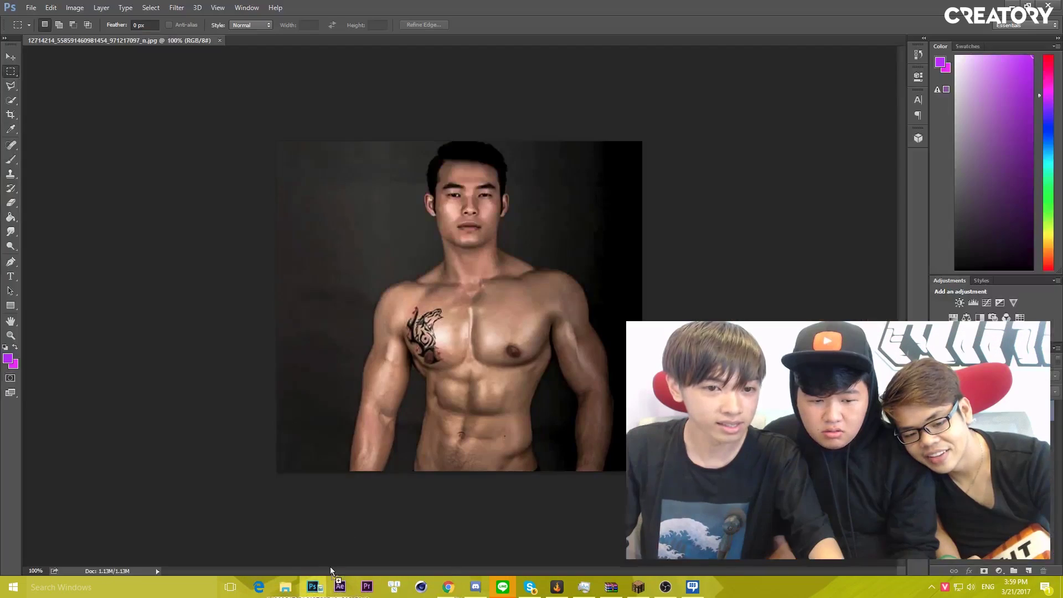
pyautogui.hotkey('ctrl', 'v')
pyautogui.hotkey('ctrl', 't')
pyautogui.moveTo(517, 255); pyautogui.dragTo(554, 255)
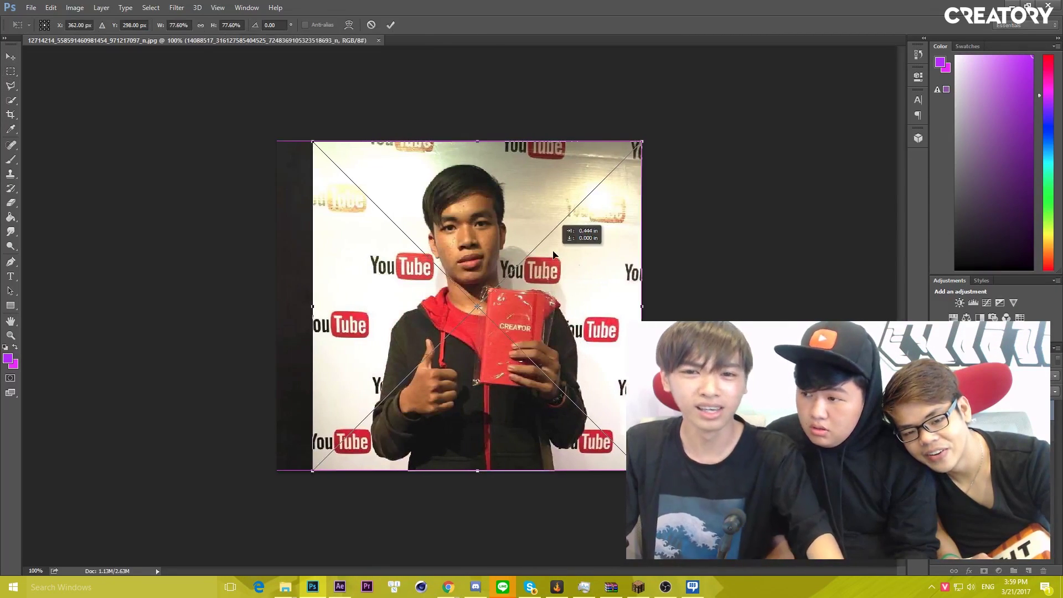
pyautogui.click(391, 25)
# Lasso the young man's head and copy it onto its own layer
pyautogui.press('m')
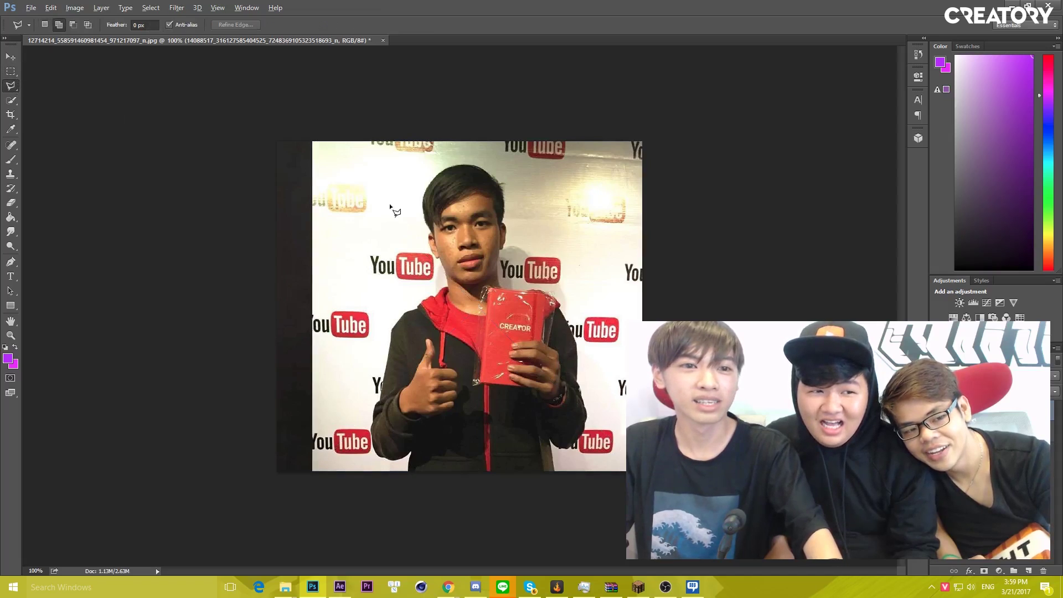
pyautogui.scroll(3, 391, 206)
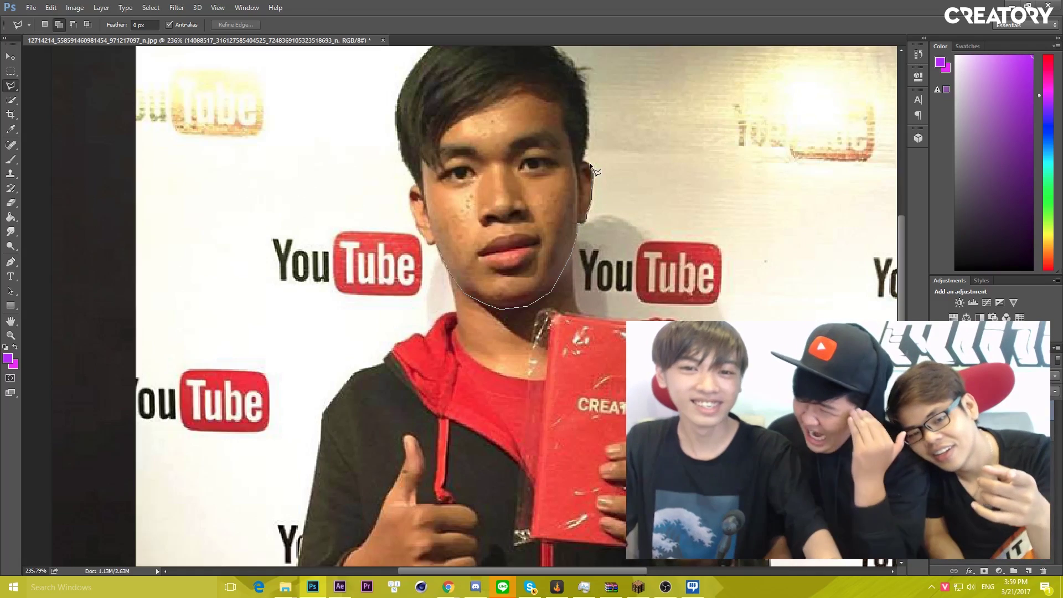
pyautogui.scroll(2, 593, 117)
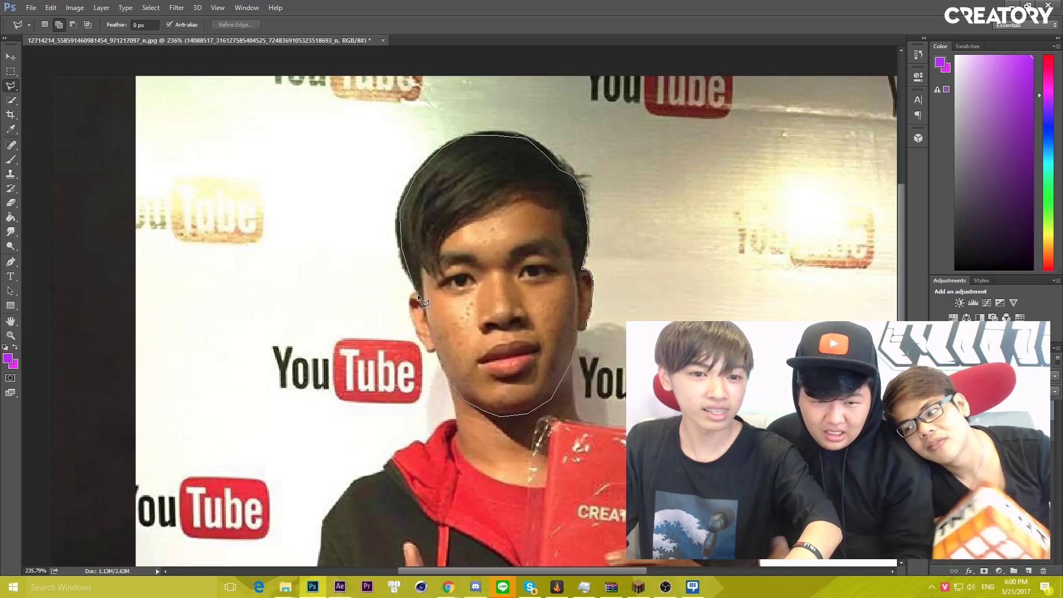
pyautogui.click(443, 360)
pyautogui.hotkey('ctrl', 'j')
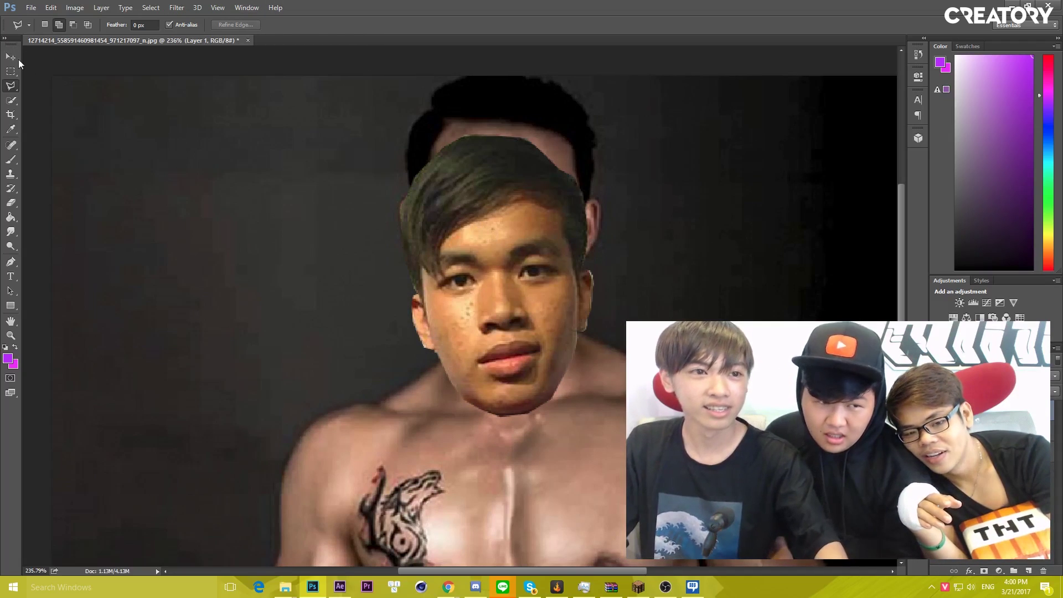
# Move the pasted head up onto the body's head and enlarge it
pyautogui.click(11, 56)
pyautogui.moveTo(521, 257); pyautogui.dragTo(520, 185)
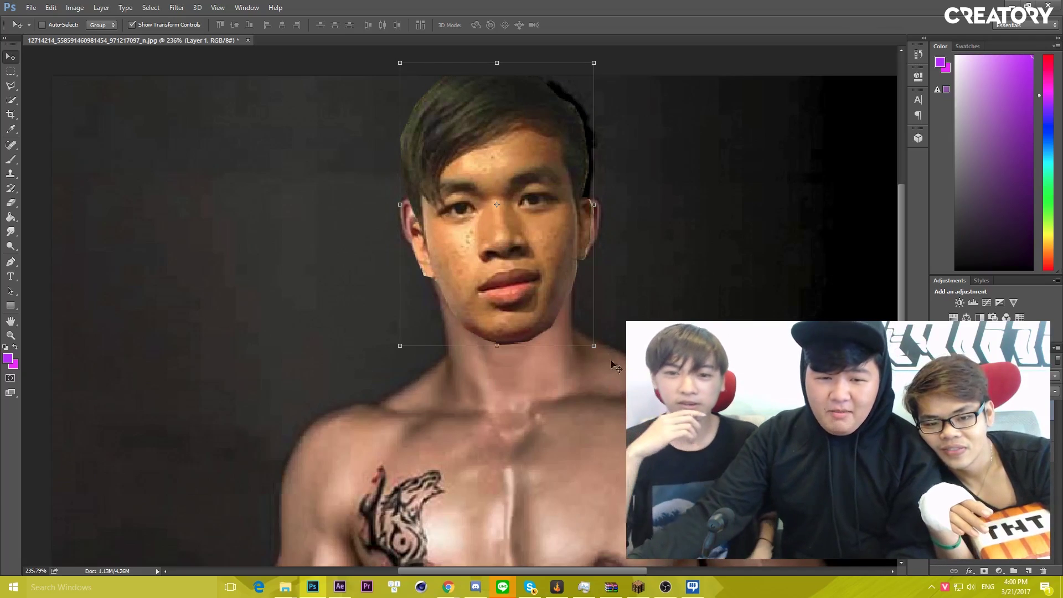
pyautogui.moveTo(599, 339); pyautogui.dragTo(609, 350)
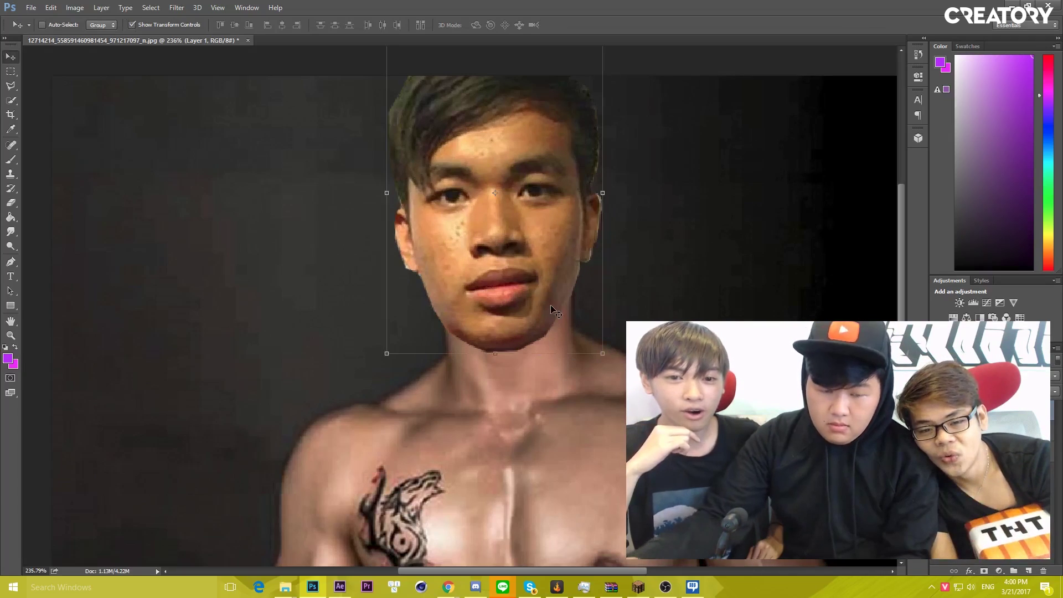
# Apply Hue/Saturation with Hue -6 and Saturation -37 to the face
pyautogui.click(83, 7)
pyautogui.moveTo(89, 36)
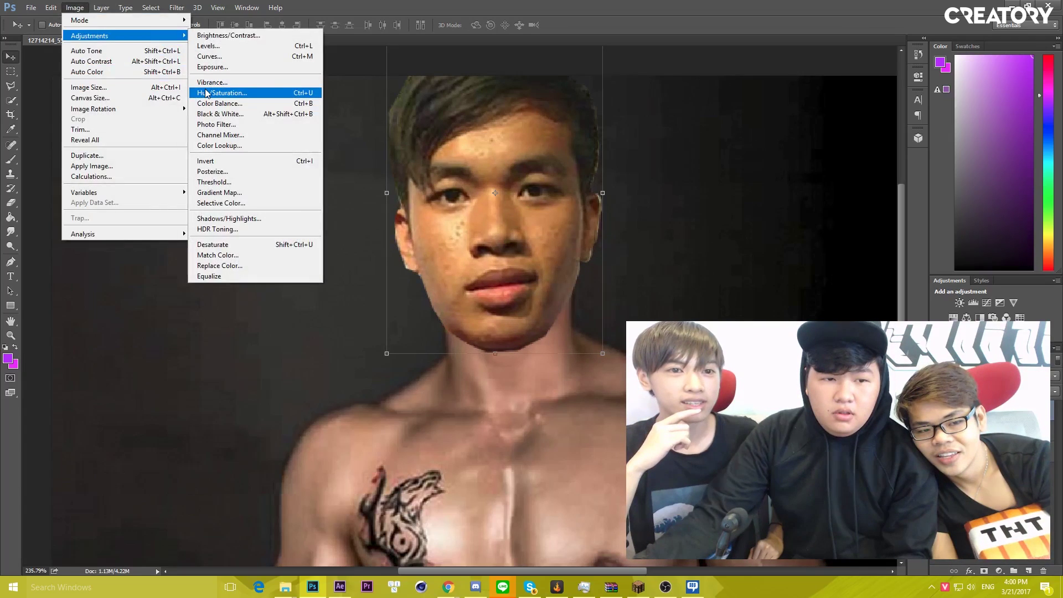
pyautogui.click(207, 93)
pyautogui.click(744, 291)
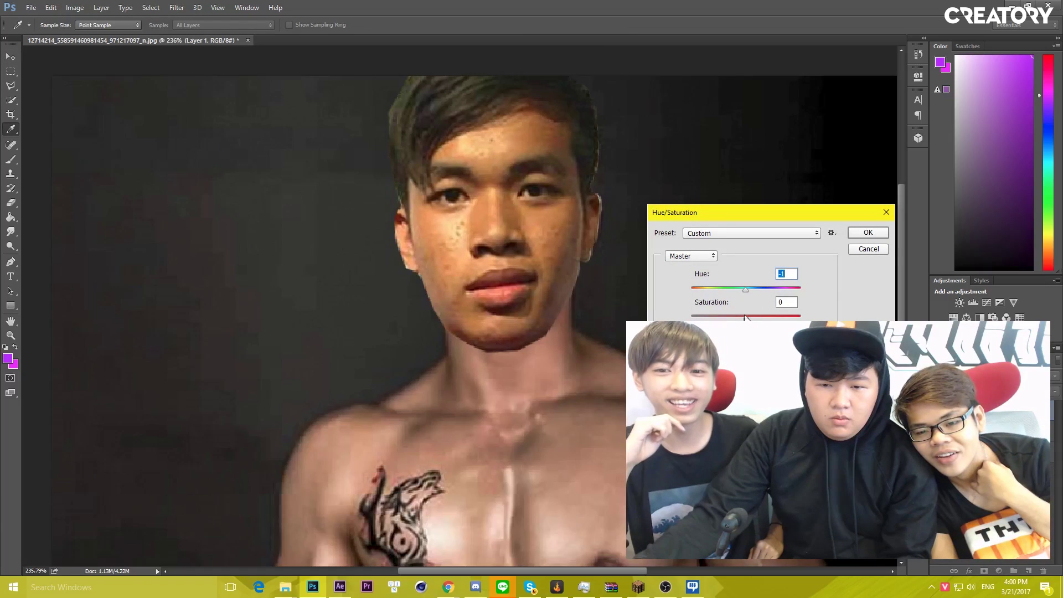
pyautogui.press('Down')
pyautogui.press('Down')
pyautogui.press('Down')
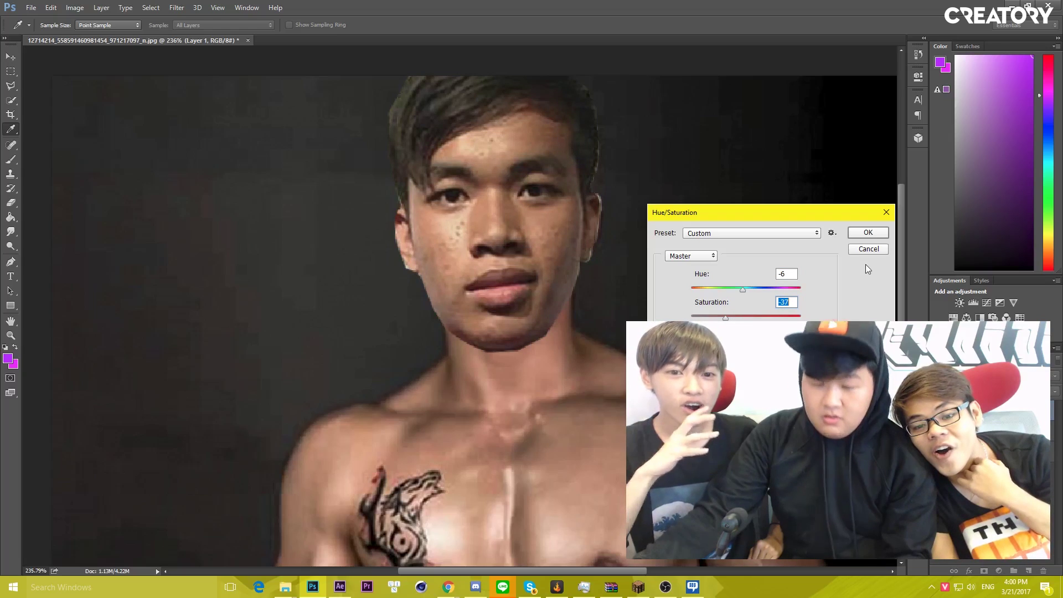
pyautogui.click(869, 233)
# Shrink the pasted face slightly to fit the head and commit the resize
pyautogui.press('v')
pyautogui.moveTo(602, 353); pyautogui.dragTo(610, 339)
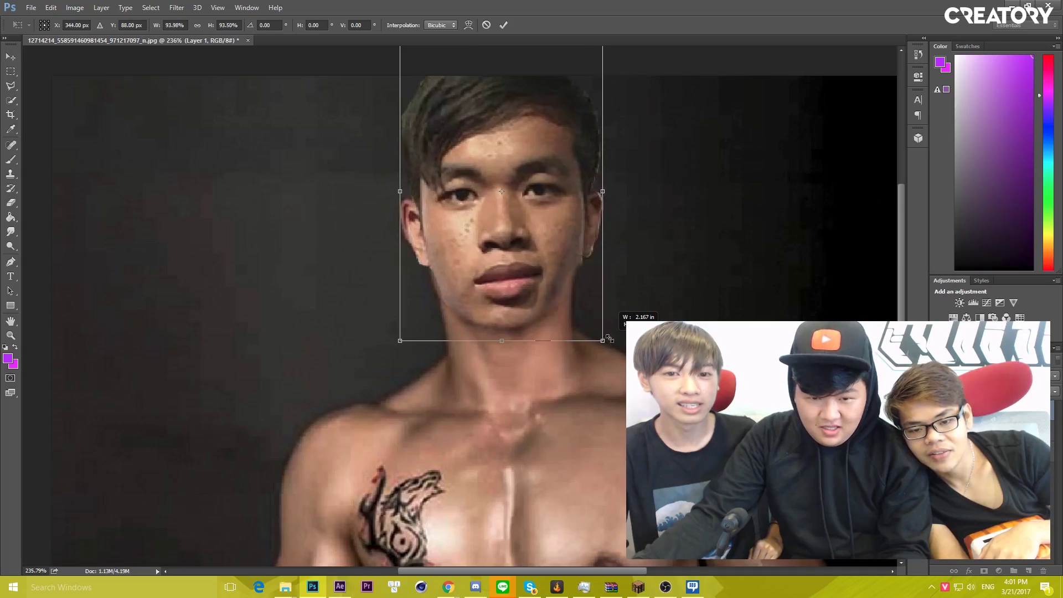
pyautogui.press('Return')
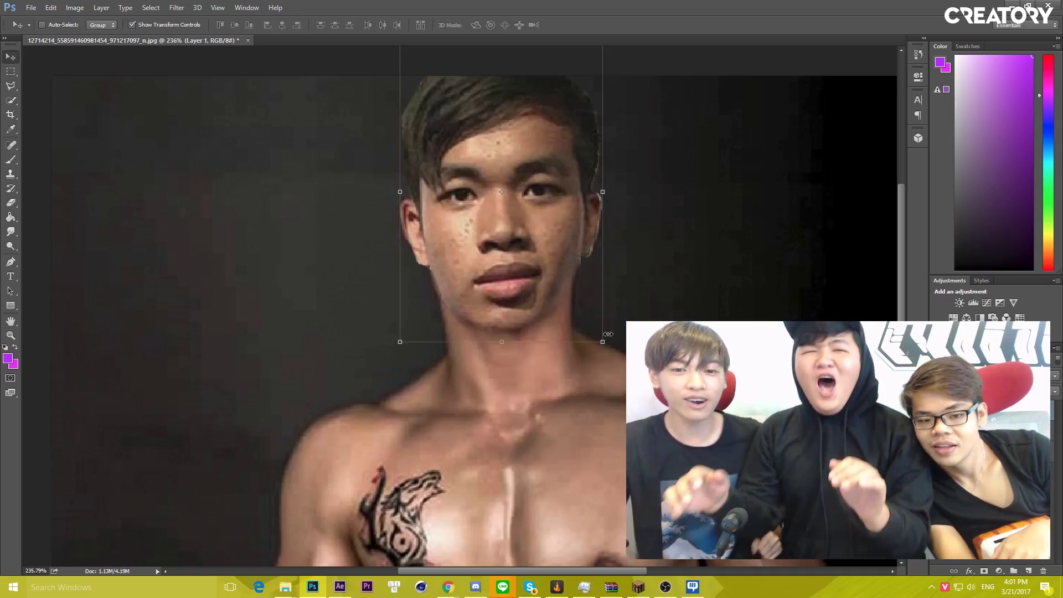
# Zoom in and out to check how the face blends into the neck and hairline
pyautogui.scroll(-3, 569, 386)
pyautogui.scroll(-2, 568, 386)
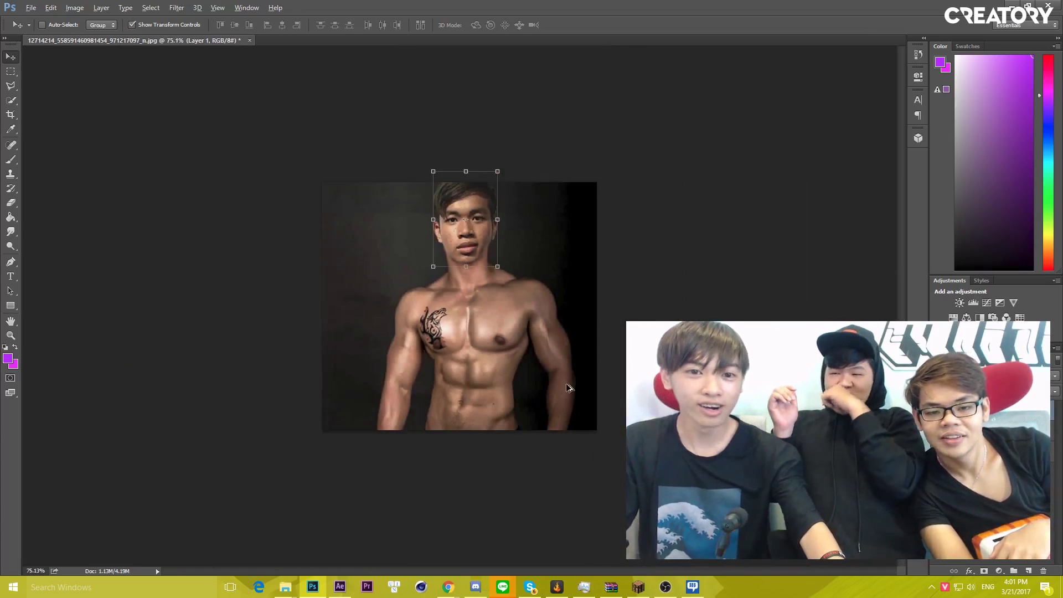
pyautogui.scroll(2, 569, 388)
pyautogui.scroll(2, 569, 386)
pyautogui.scroll(2, 497, 278)
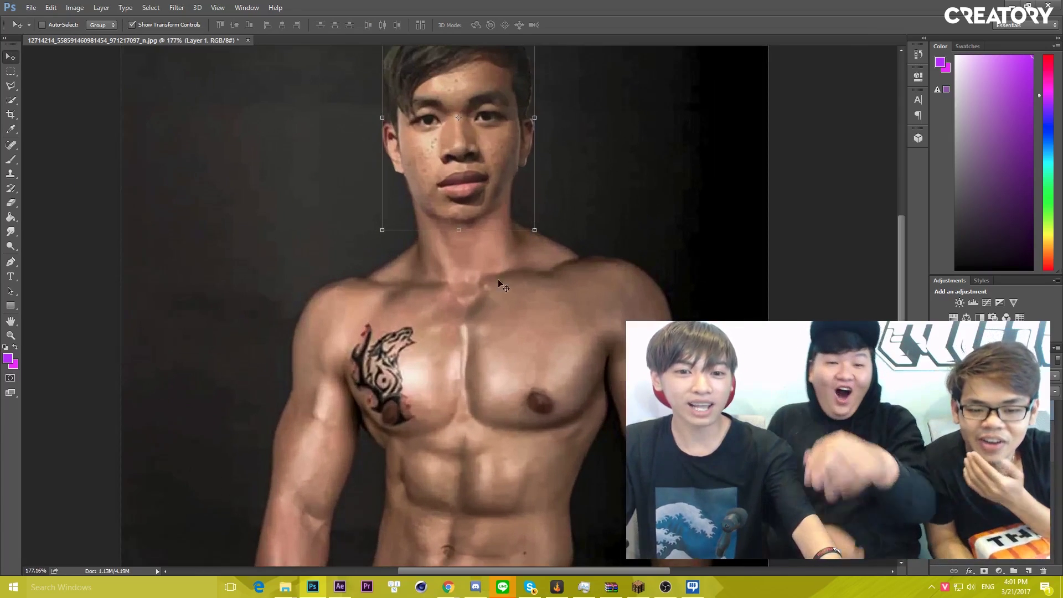
pyautogui.scroll(2, 519, 137)
pyautogui.scroll(1, 519, 138)
pyautogui.scroll(-2, 387, 144)
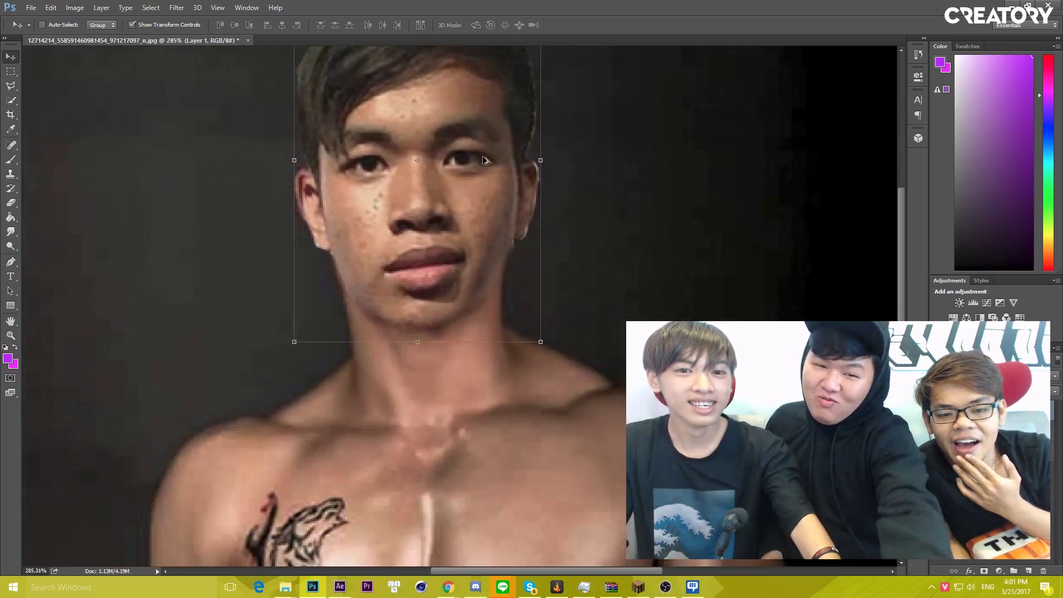
pyautogui.scroll(1, 186, 150)
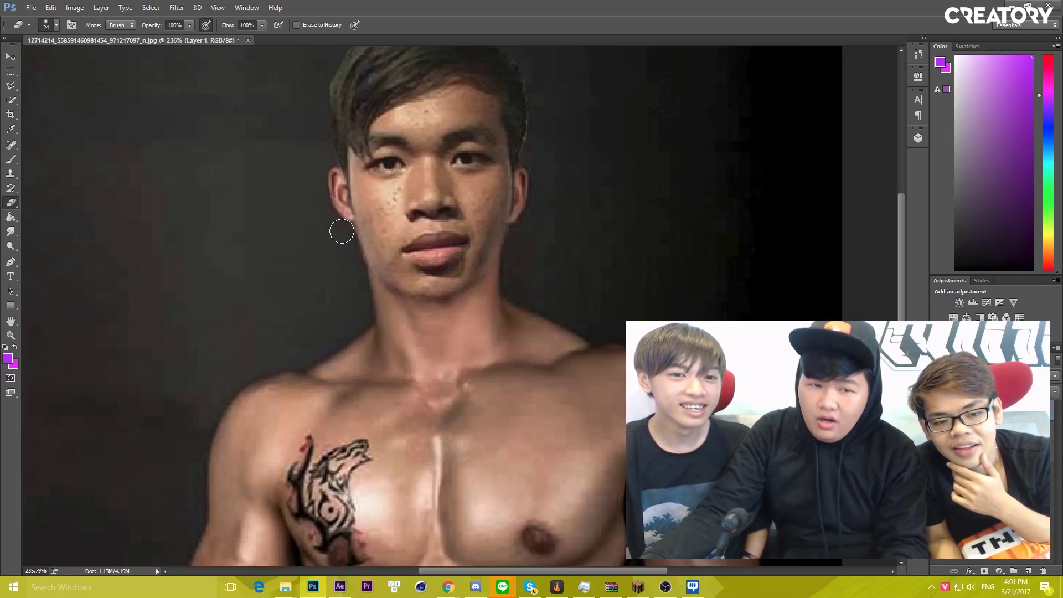
pyautogui.scroll(-3, 340, 225)
pyautogui.scroll(-3, 341, 227)
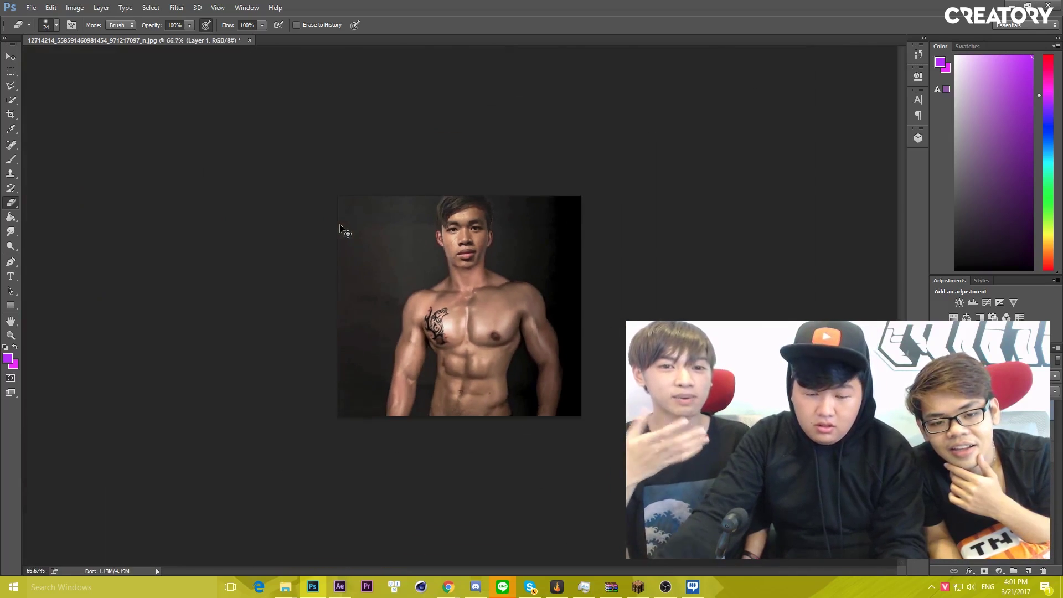
pyautogui.scroll(2, 340, 224)
pyautogui.scroll(1, 340, 225)
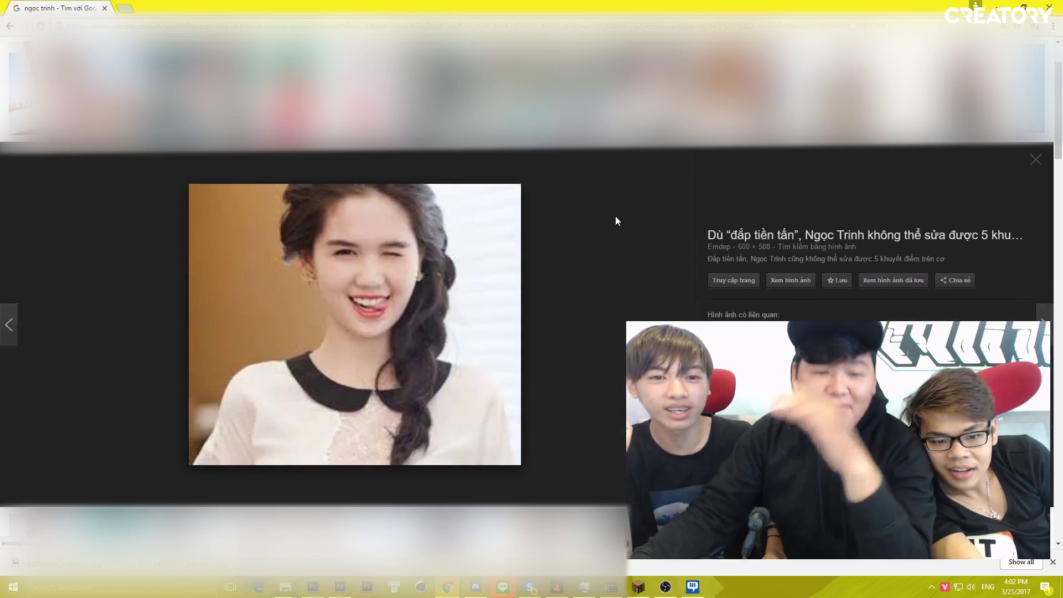
# Copy the woman's necklace portrait from Google Images and paste it into the composite
pyautogui.rightClick(452, 292)
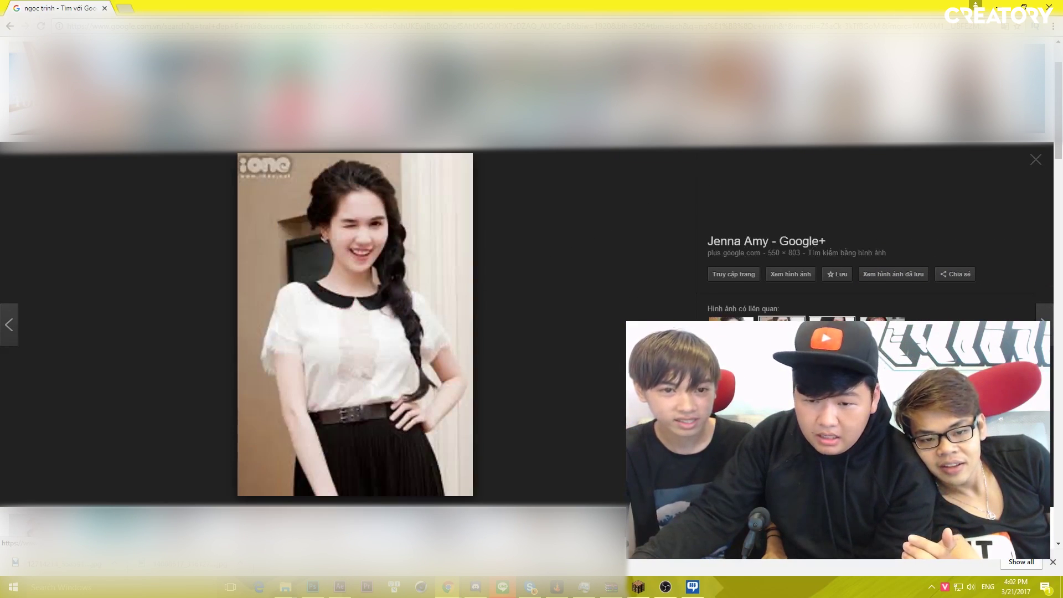
pyautogui.press('Right')
pyautogui.press('Right')
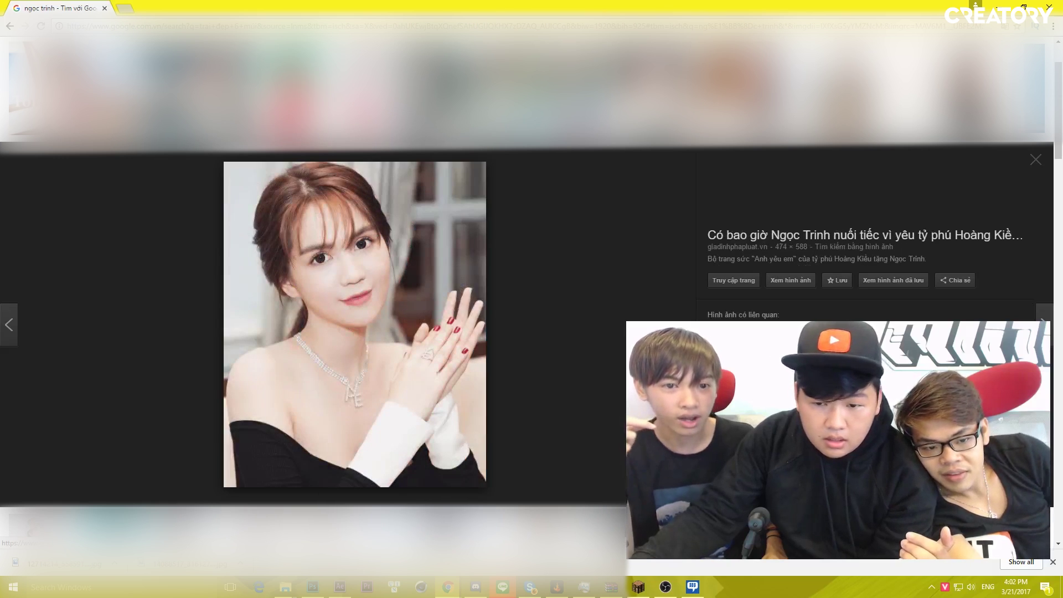
pyautogui.rightClick(447, 297)
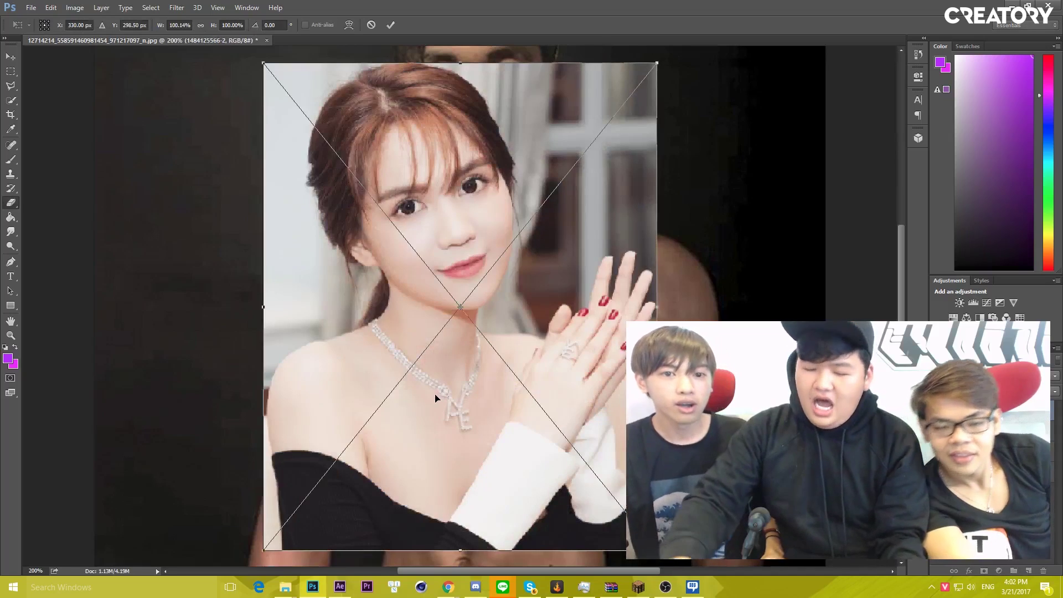
pyautogui.press('Return')
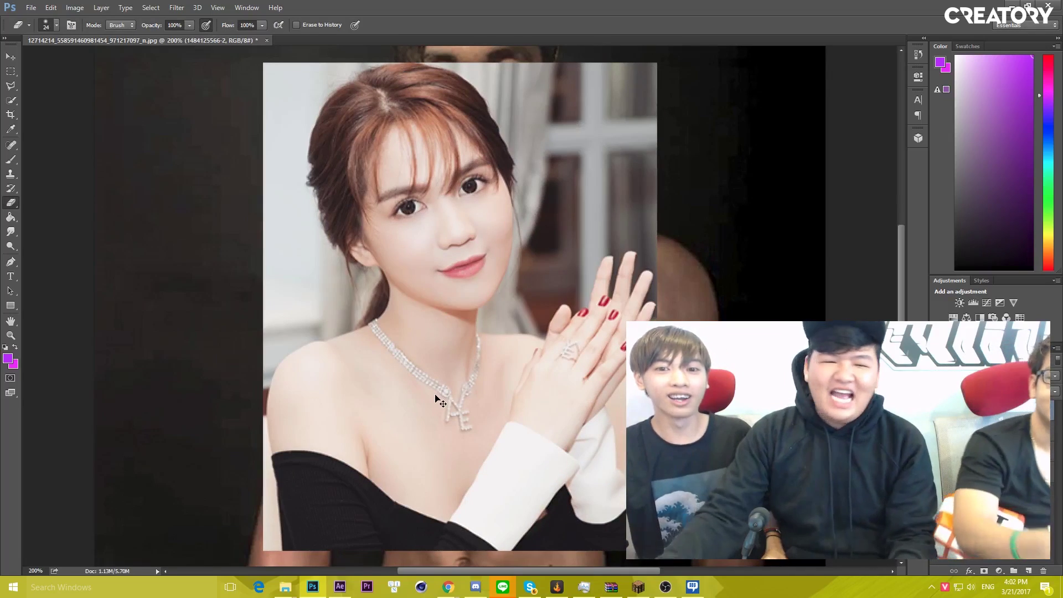
# Quick-select the woman's face and copy it onto its own layer
pyautogui.hotkey('ctrl', '+')
pyautogui.scroll(1, 364, 311)
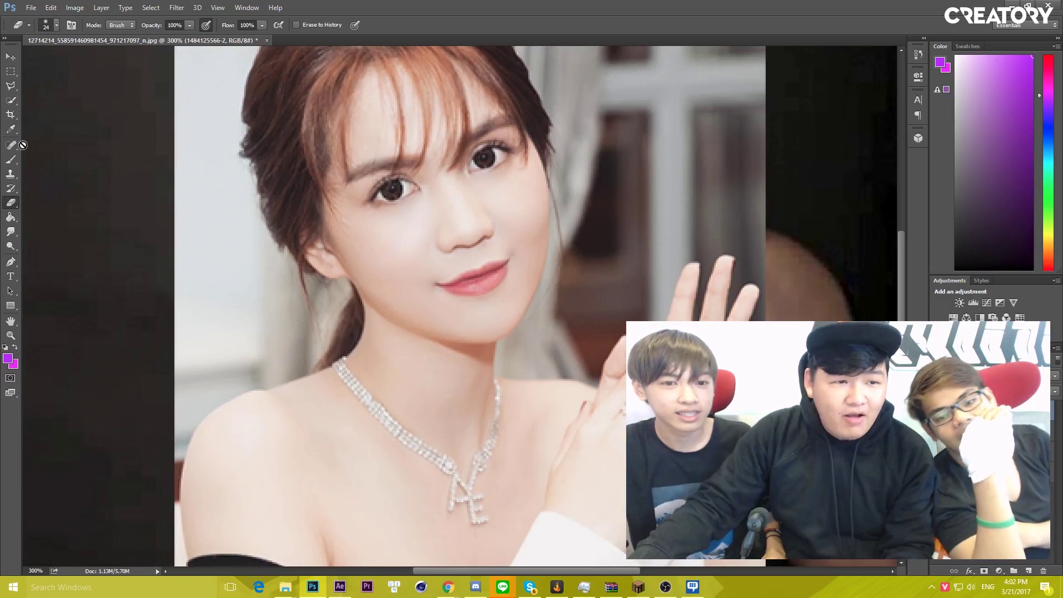
pyautogui.click(11, 100)
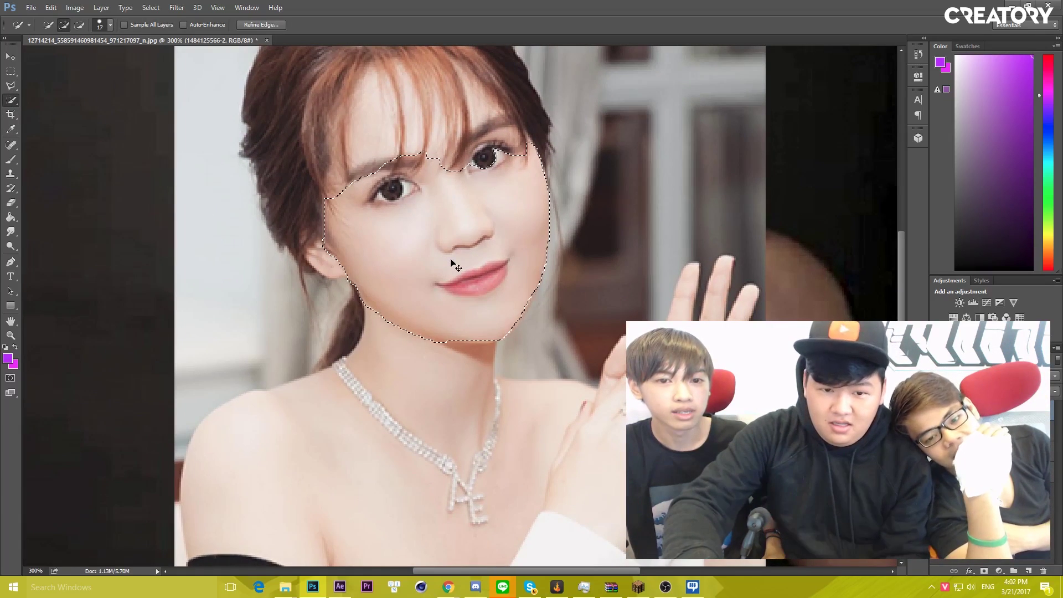
pyautogui.hotkey('ctrl', 'j')
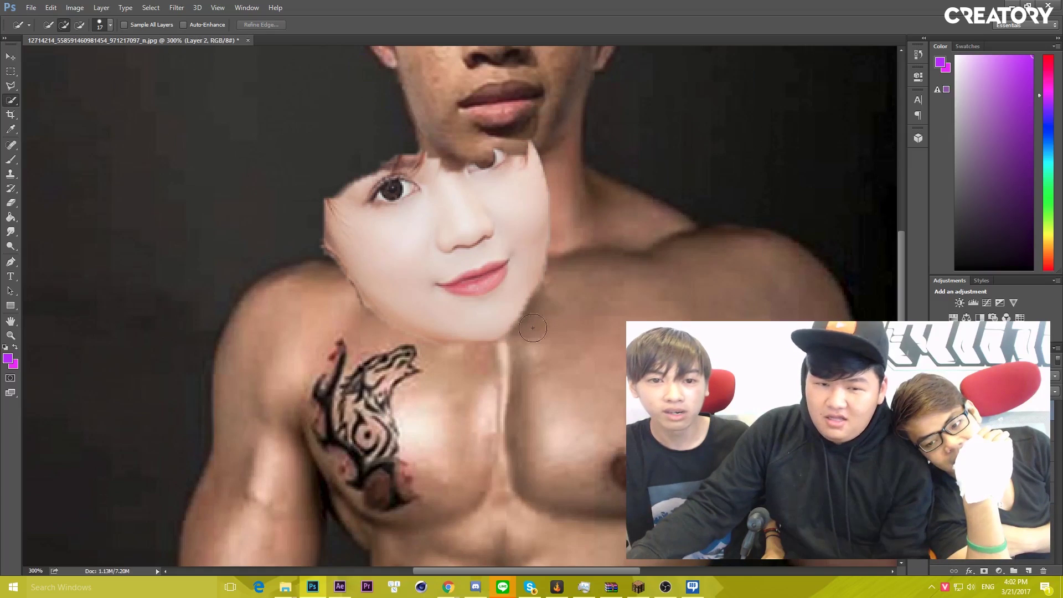
# Move the woman's face onto the man's face and enlarge it to cover it
pyautogui.click(11, 56)
pyautogui.scroll(3, 458, 285)
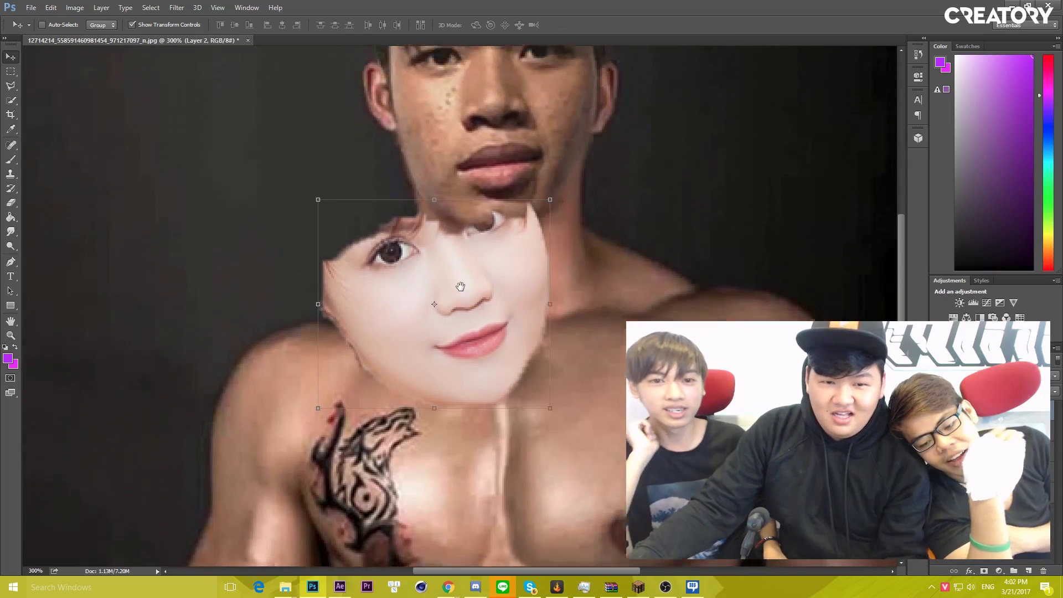
pyautogui.scroll(2, 461, 345)
pyautogui.moveTo(461, 345); pyautogui.dragTo(504, 176)
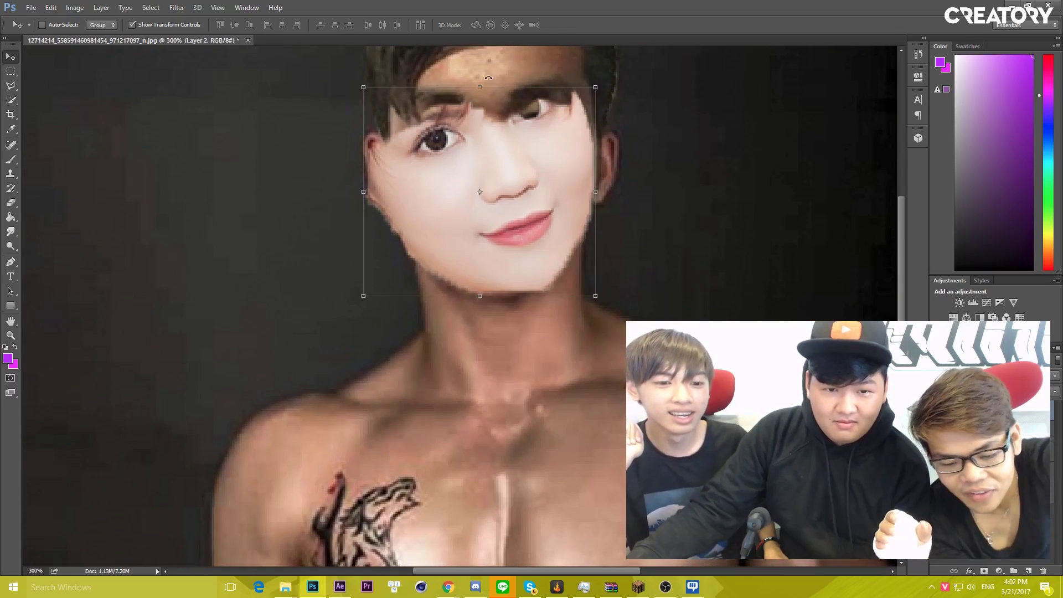
pyautogui.moveTo(489, 77); pyautogui.dragTo(563, 261)
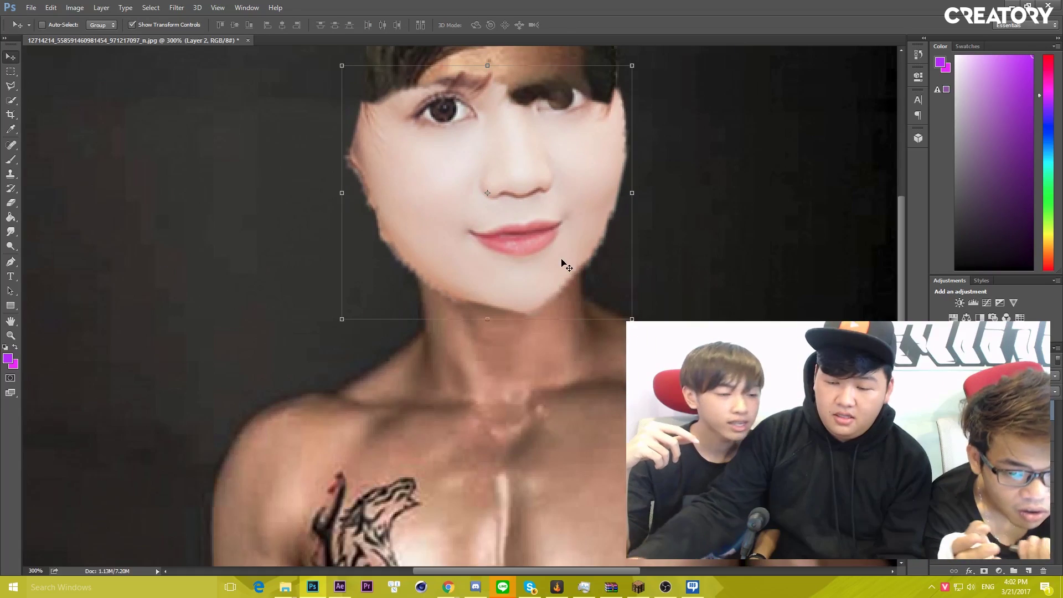
# Set the face layer to 50% opacity and rotate it to match the head's tilt
pyautogui.press('5')
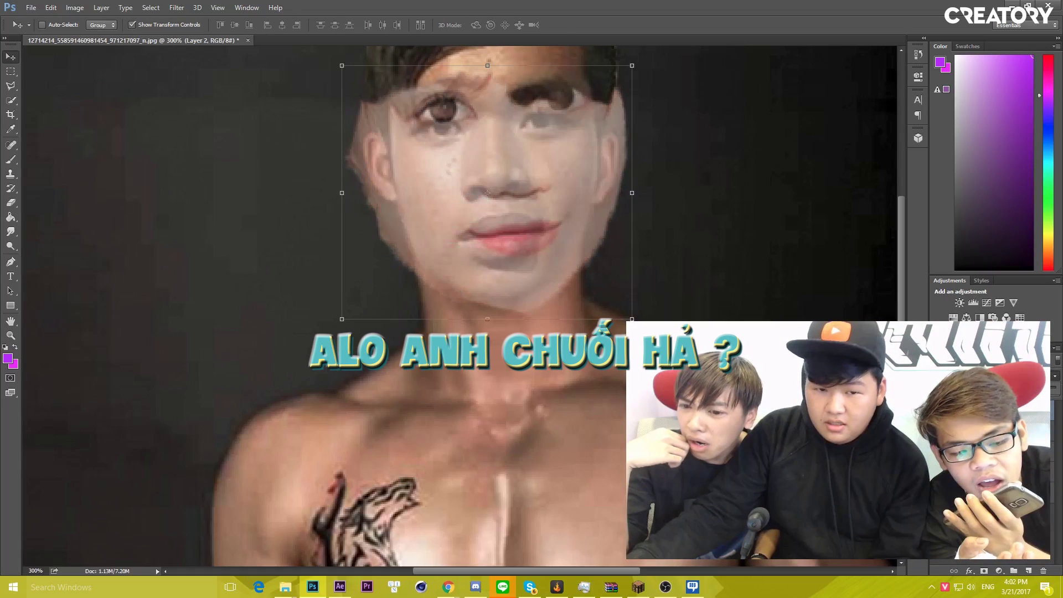
pyautogui.click(14, 200)
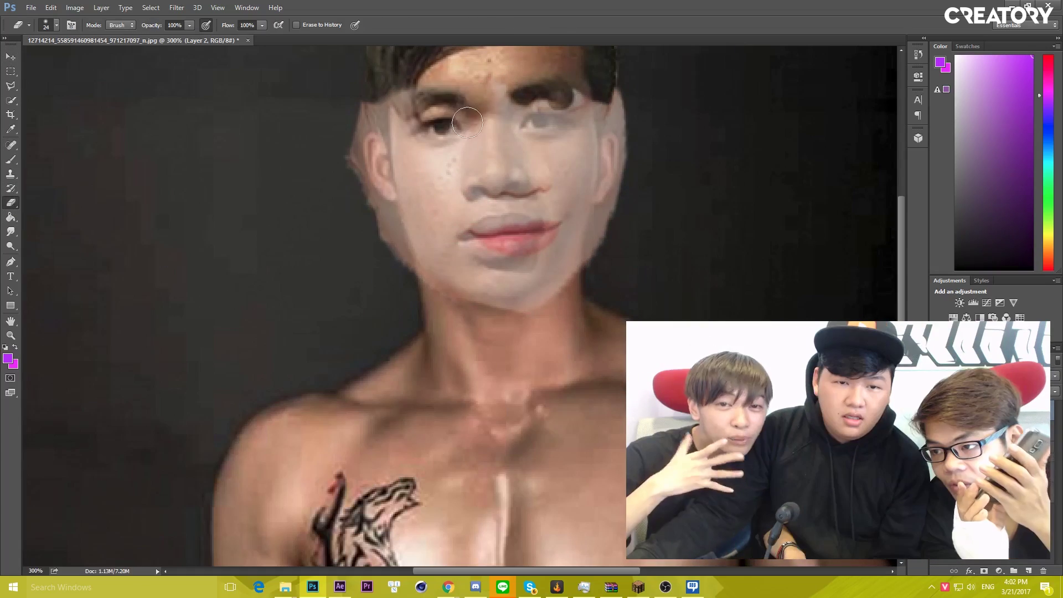
pyautogui.click(57, 25)
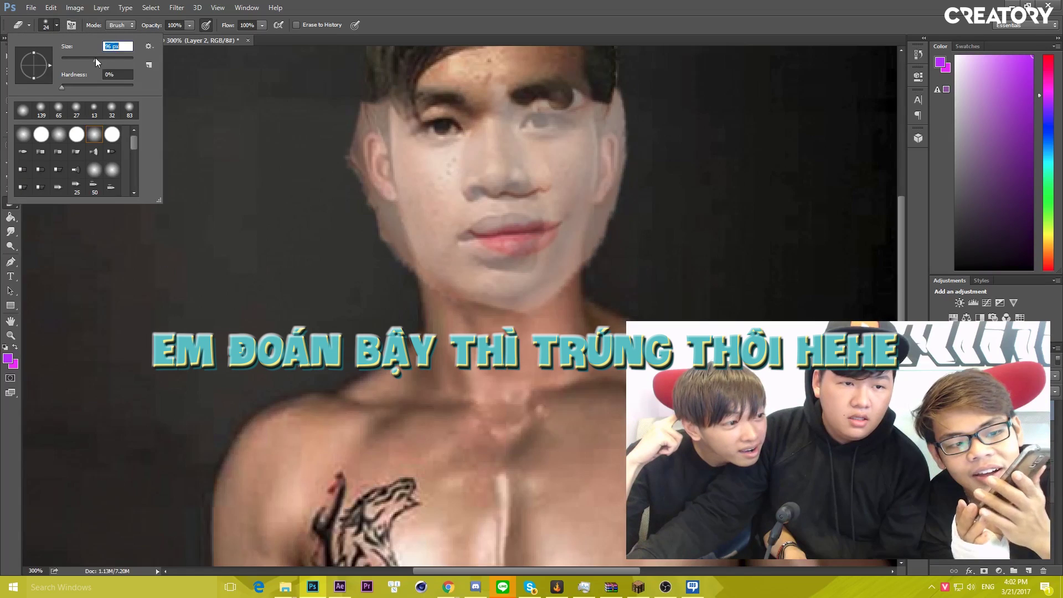
pyautogui.hotkey('ctrl', 't')
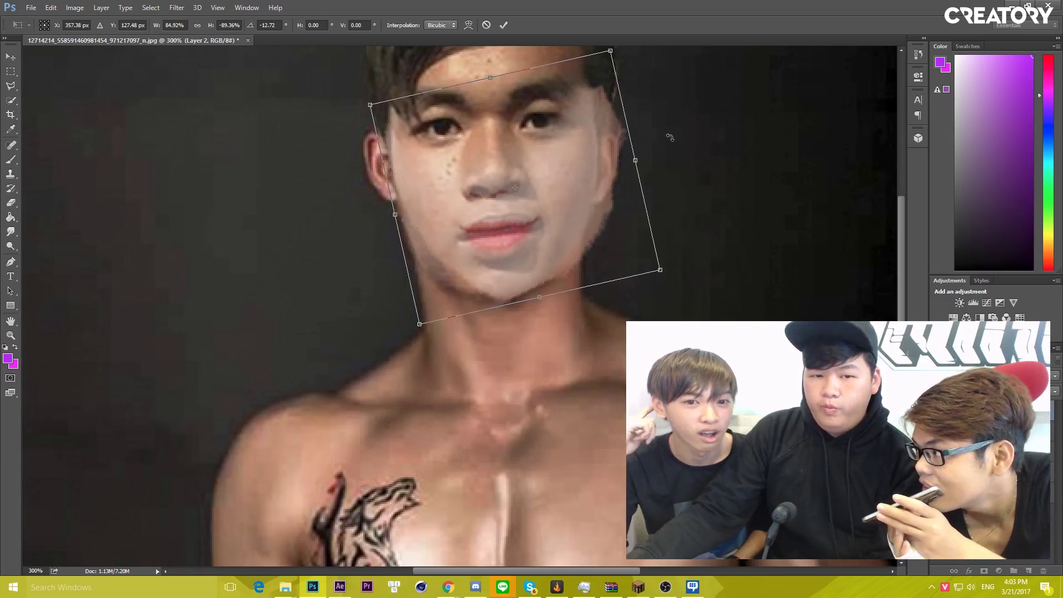
pyautogui.moveTo(670, 135)
pyautogui.mouseDown()
pyautogui.moveTo(675, 155)
pyautogui.moveTo(611, 182)
pyautogui.mouseUp()
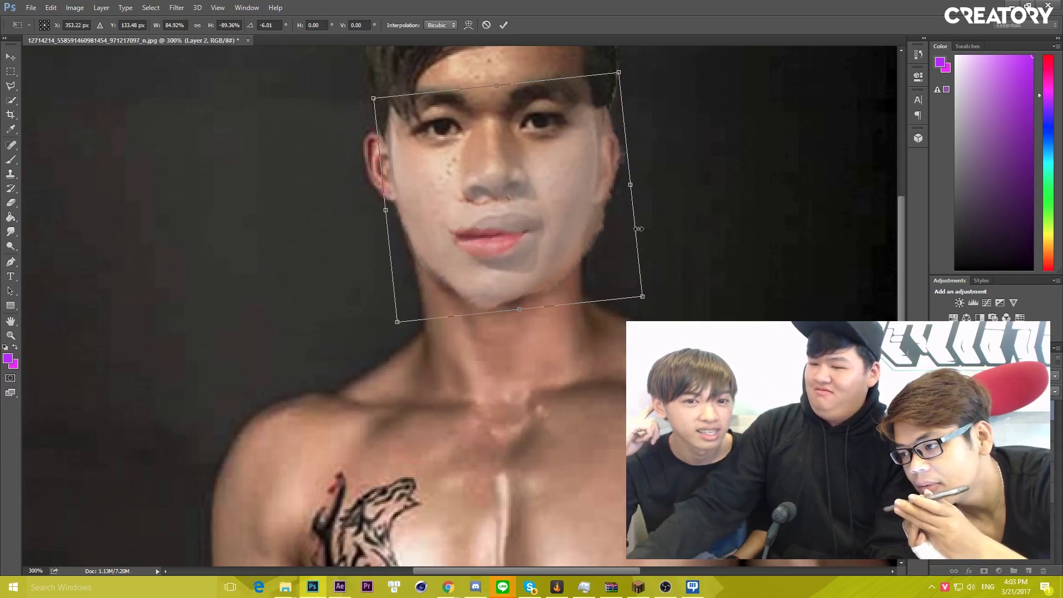
pyautogui.press('Return')
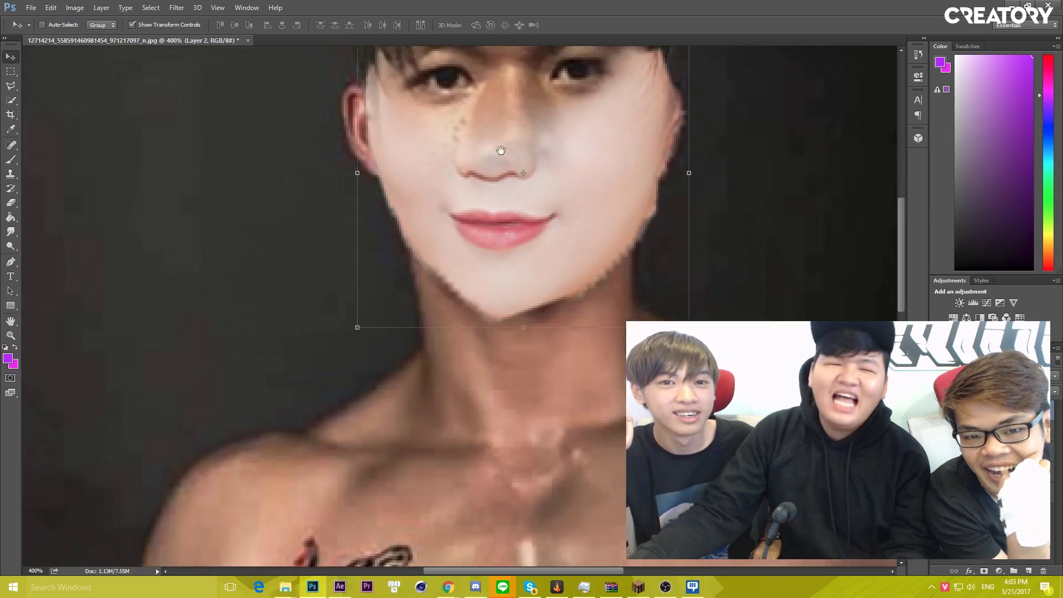
# Erase the face layer's edges around the left ear, jaw, chin and eye
pyautogui.moveTo(500, 150); pyautogui.dragTo(534, 254)
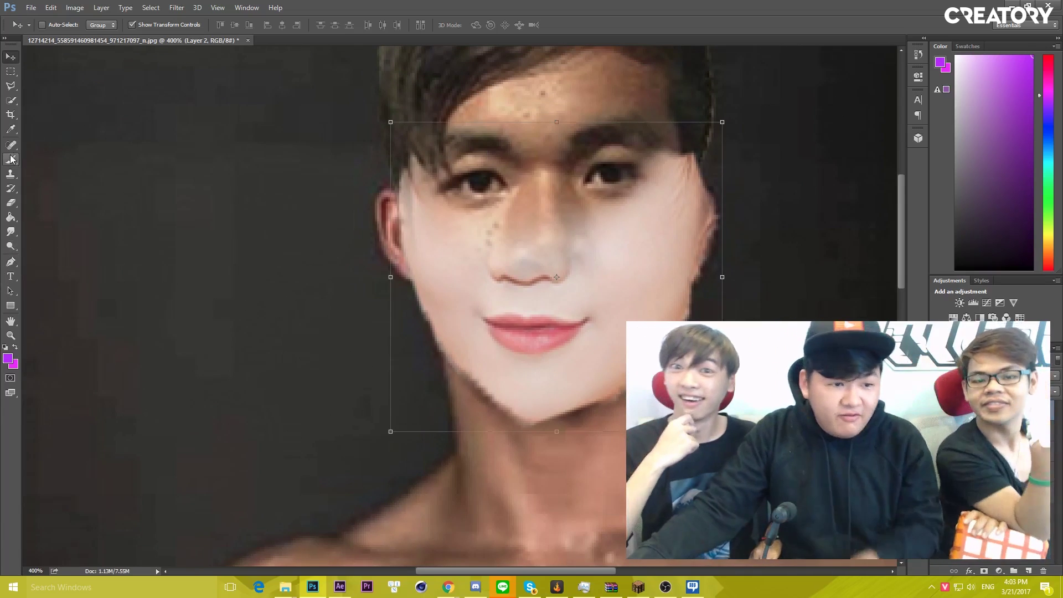
pyautogui.click(10, 203)
pyautogui.press('v')
pyautogui.hscroll(3, 689, 222)
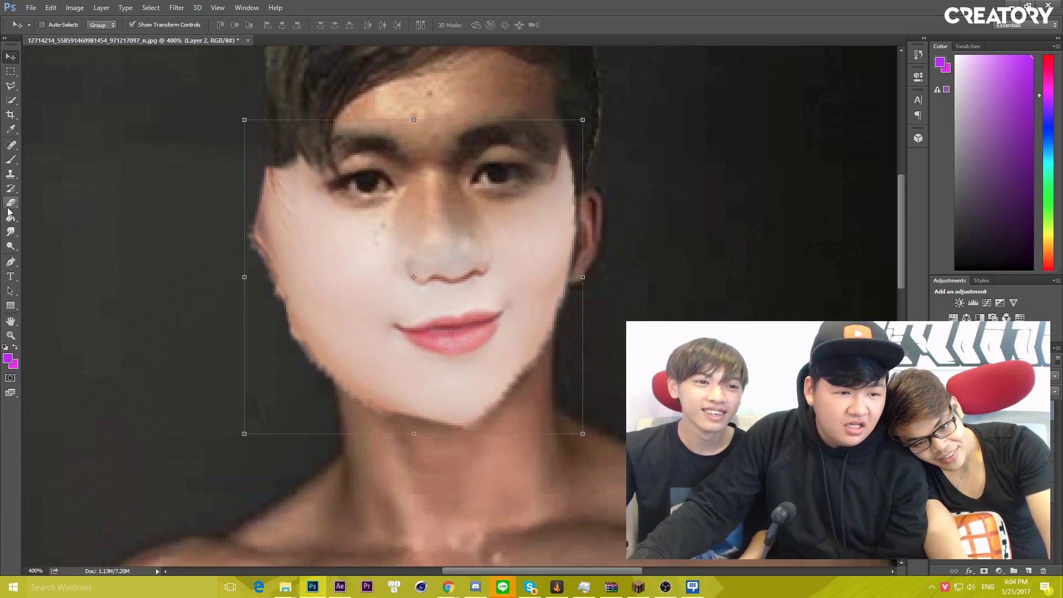
pyautogui.click(9, 206)
pyautogui.moveTo(266, 119)
pyautogui.mouseDown()
pyautogui.moveTo(268, 301)
pyautogui.moveTo(308, 419)
pyautogui.moveTo(387, 448)
pyautogui.mouseUp()
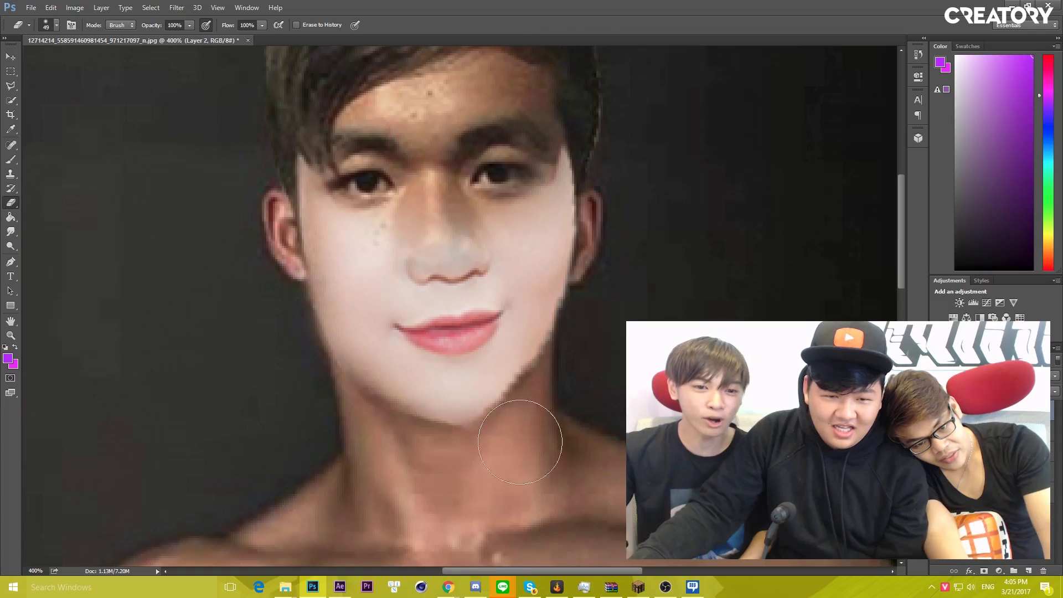
pyautogui.moveTo(520, 442); pyautogui.dragTo(411, 479)
pyautogui.moveTo(621, 157)
pyautogui.mouseDown()
pyautogui.moveTo(510, 155)
pyautogui.moveTo(537, 130)
pyautogui.mouseUp()
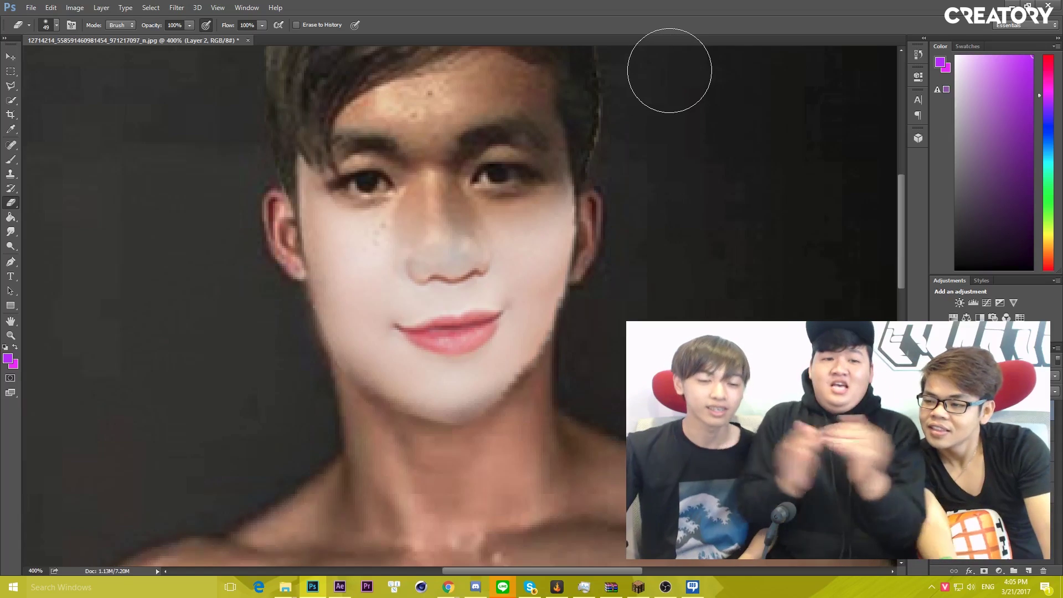
# Lower the pasted face's saturation to -23 with Hue/Saturation
pyautogui.scroll(-5, 670, 70)
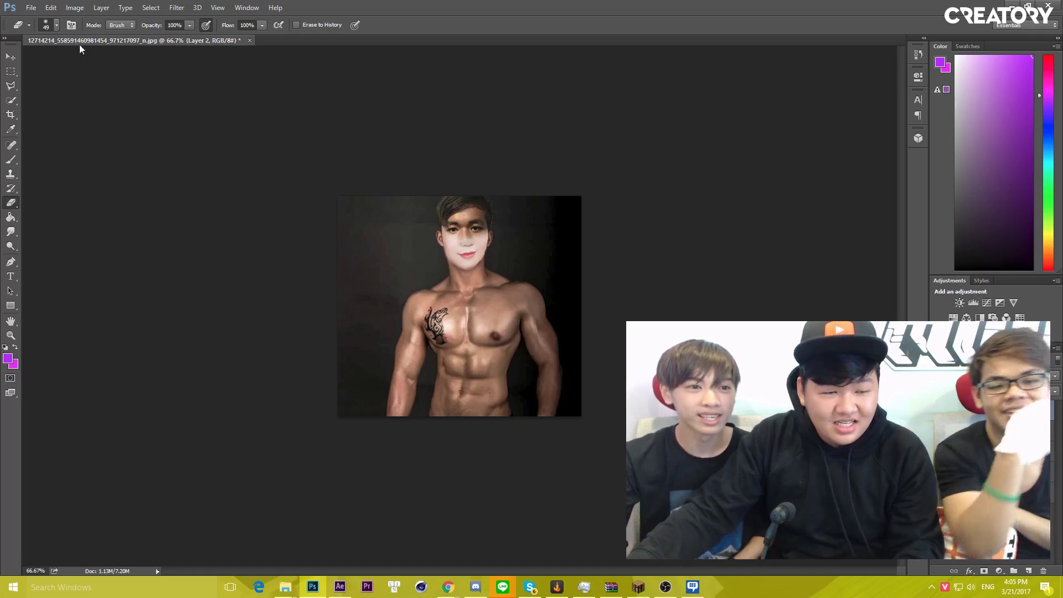
pyautogui.click(75, 7)
pyautogui.moveTo(89, 35)
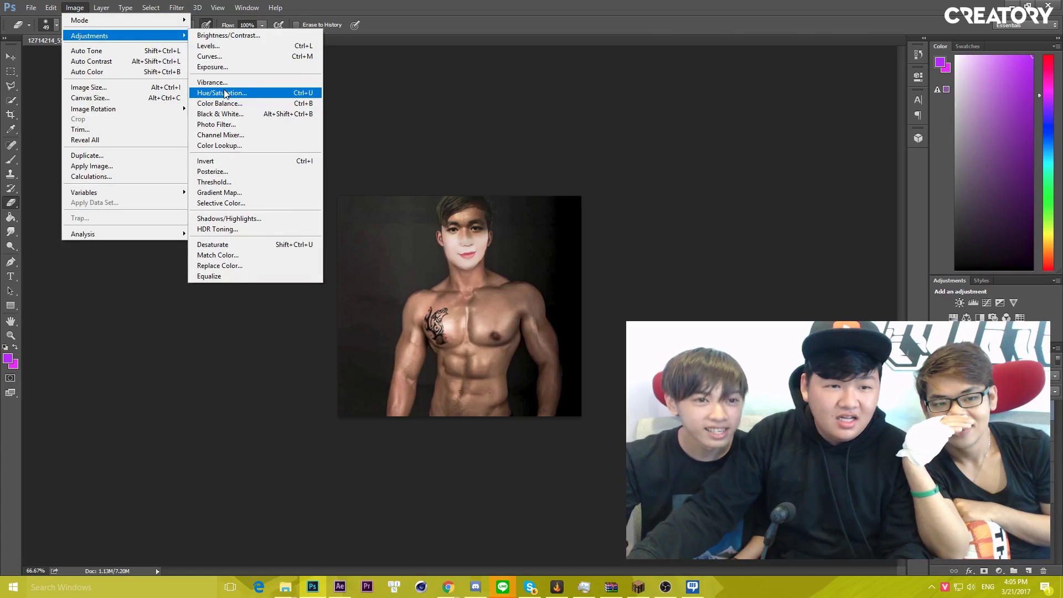
pyautogui.click(224, 93)
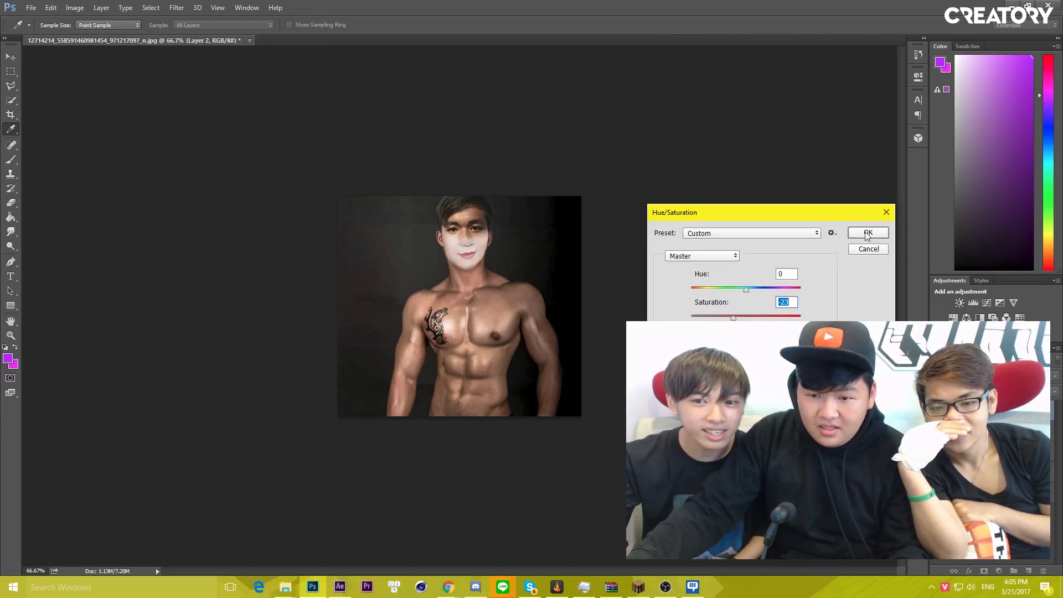
pyautogui.click(868, 233)
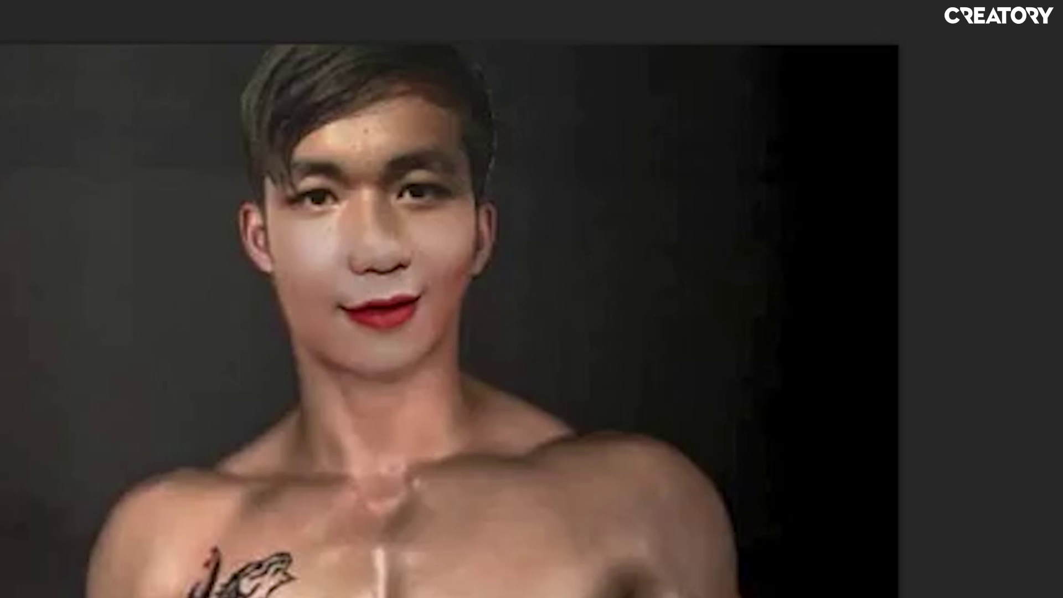
pyautogui.scroll(5, 460, 310)
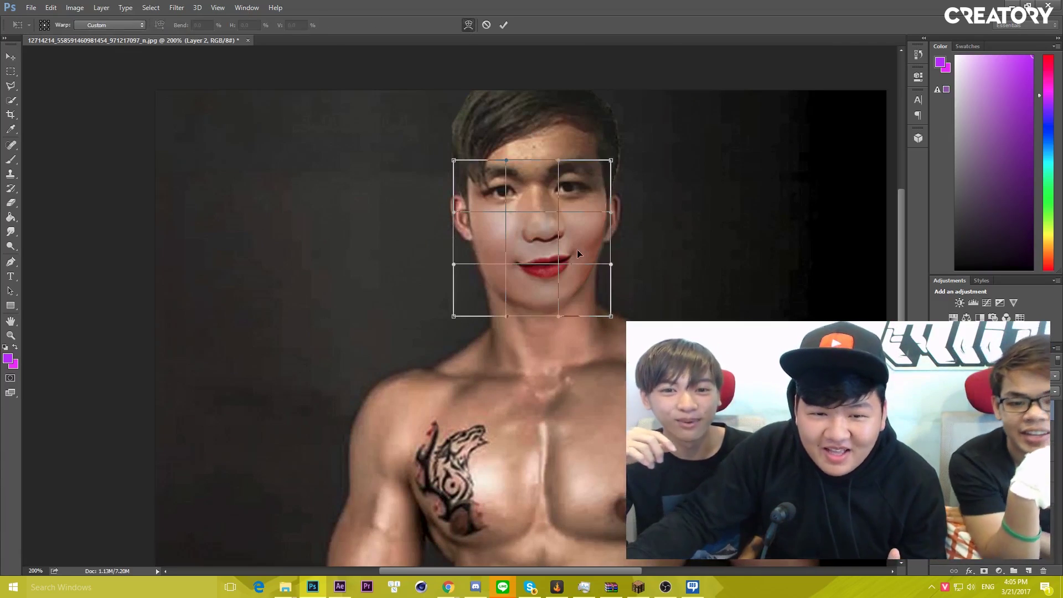
# Warp the face mesh to bulge the top, widen the left side and reshape the cheeks
pyautogui.moveTo(578, 254); pyautogui.dragTo(625, 274)
pyautogui.moveTo(494, 242); pyautogui.dragTo(505, 159)
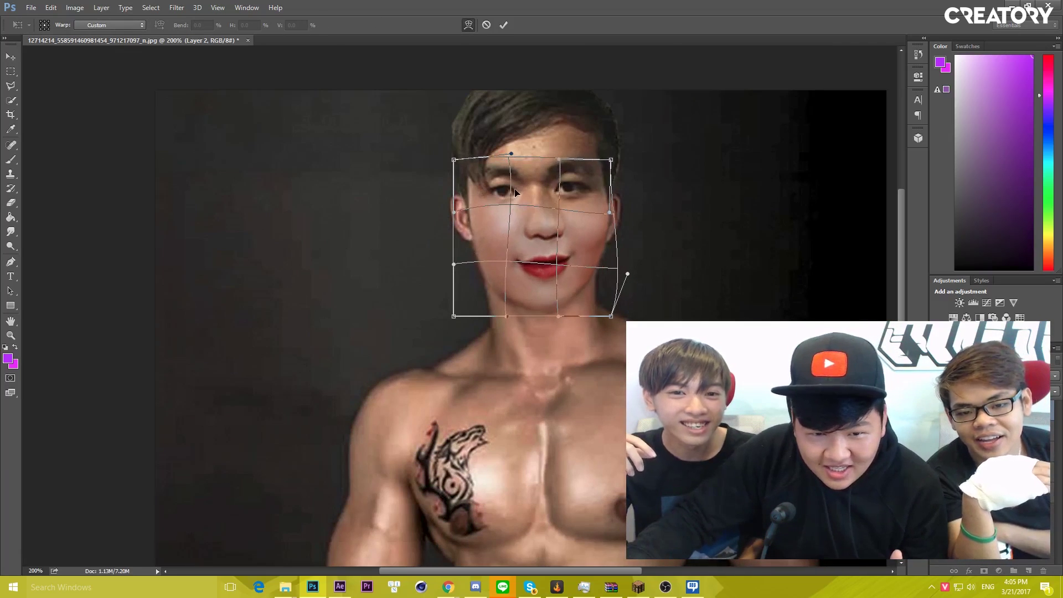
pyautogui.moveTo(546, 233); pyautogui.dragTo(575, 211)
pyautogui.moveTo(488, 210); pyautogui.dragTo(482, 213)
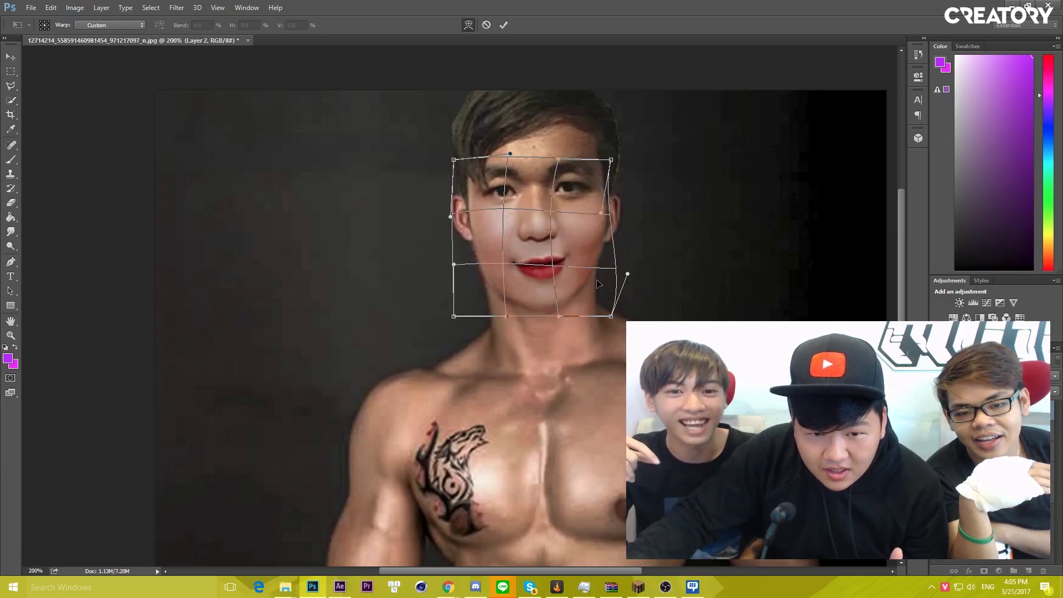
pyautogui.moveTo(563, 221)
pyautogui.mouseDown()
pyautogui.moveTo(569, 214)
pyautogui.moveTo(541, 243)
pyautogui.mouseUp()
pyautogui.press('Return')
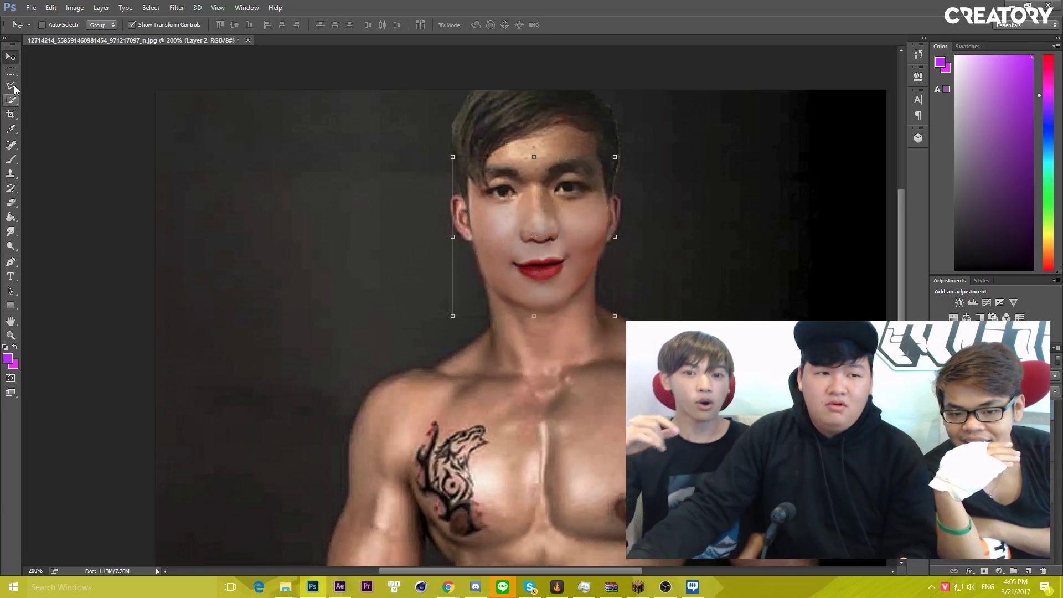
# Narrow the face layer's width slightly with Free Transform
pyautogui.click(11, 72)
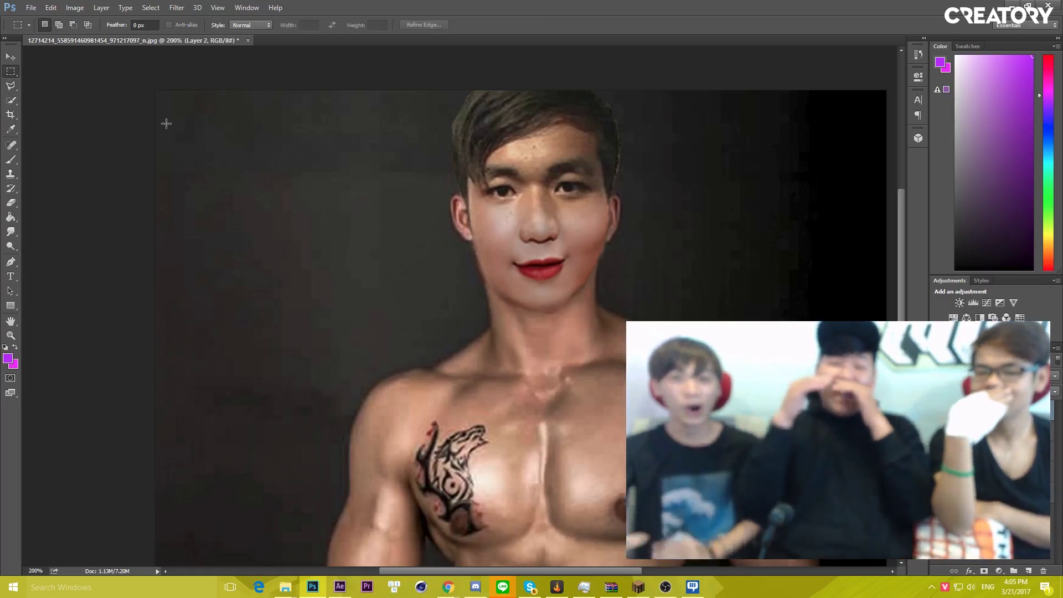
pyautogui.hotkey('ctrl', 't')
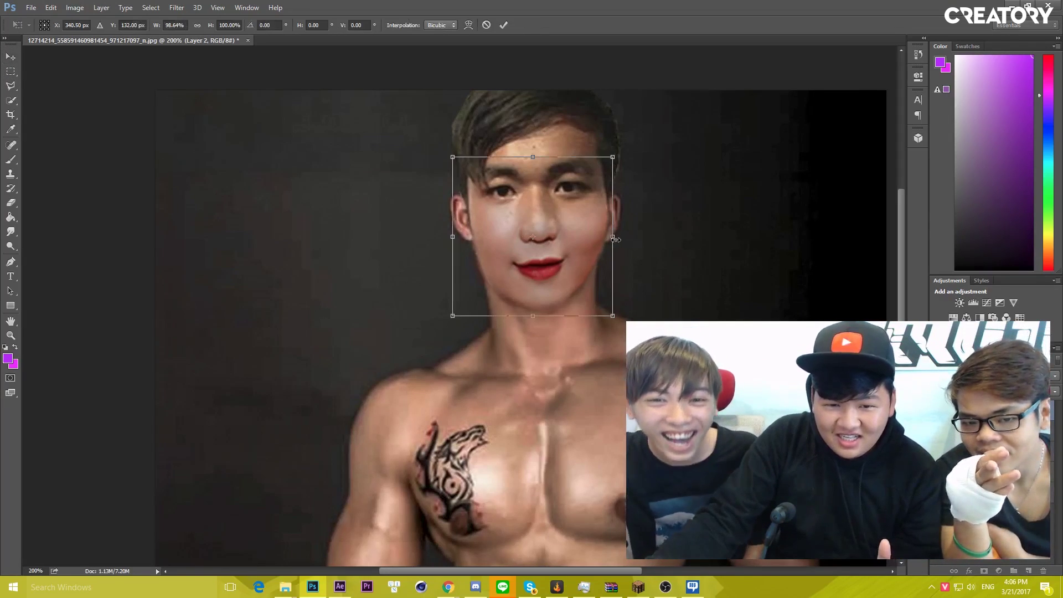
pyautogui.press('Return')
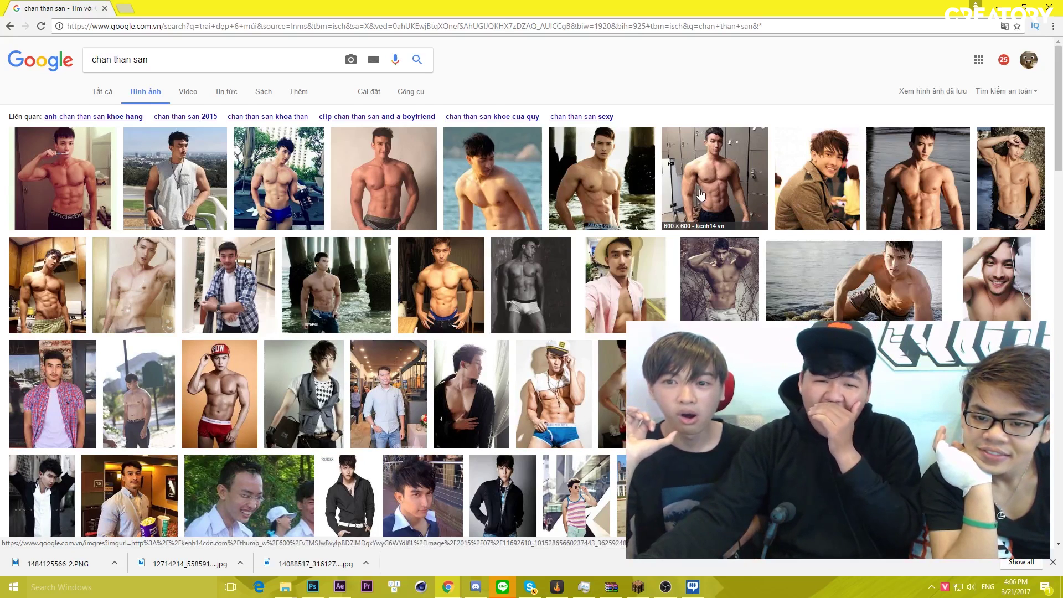
# Save the shirtless pier photo as a JPG and drag it onto the Photoshop canvas
pyautogui.click(598, 183)
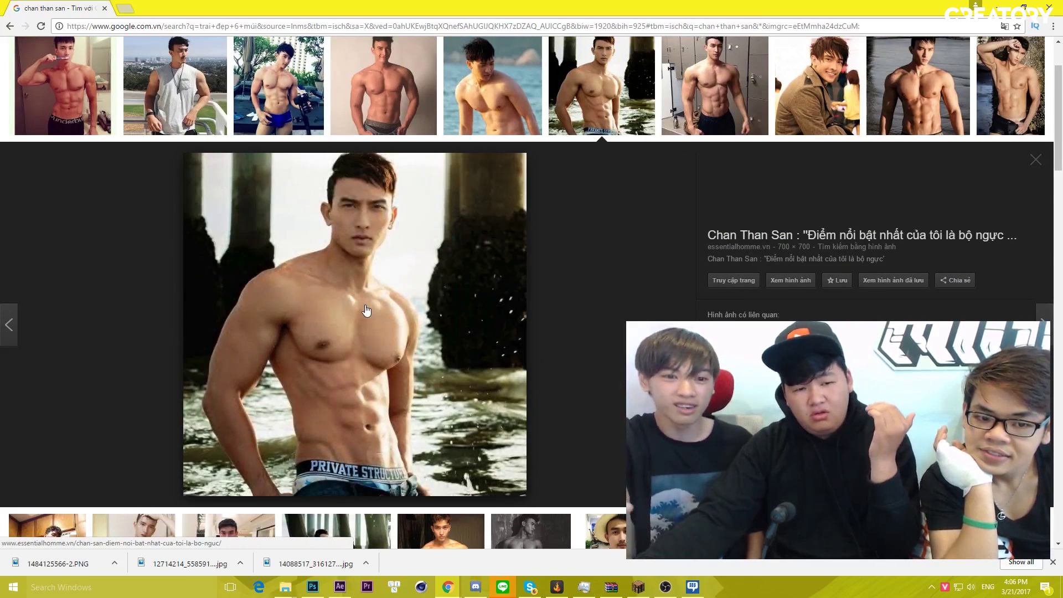
pyautogui.rightClick(366, 305)
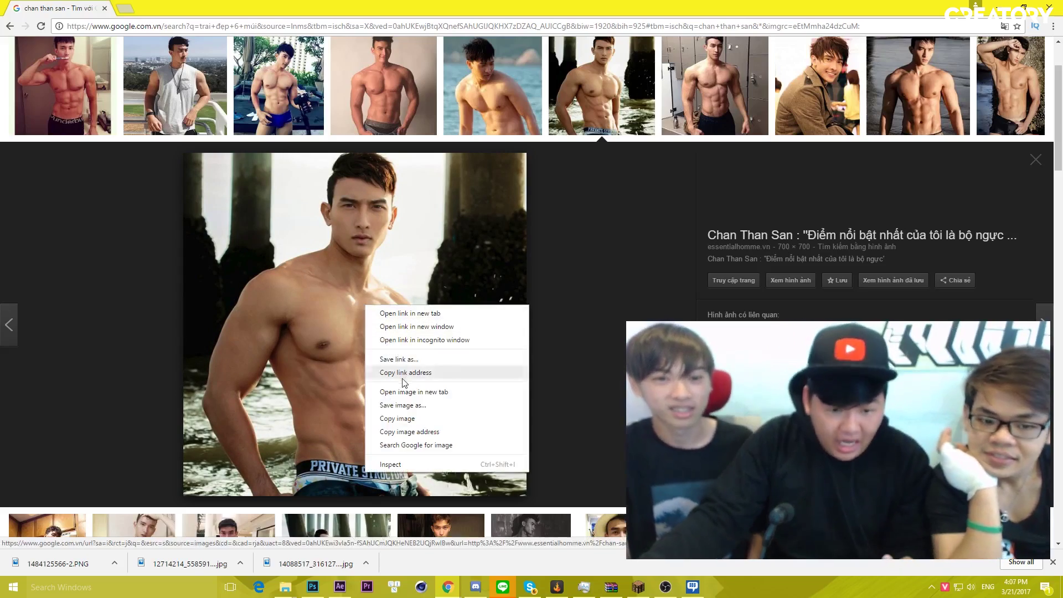
pyautogui.click(407, 405)
pyautogui.press('Return')
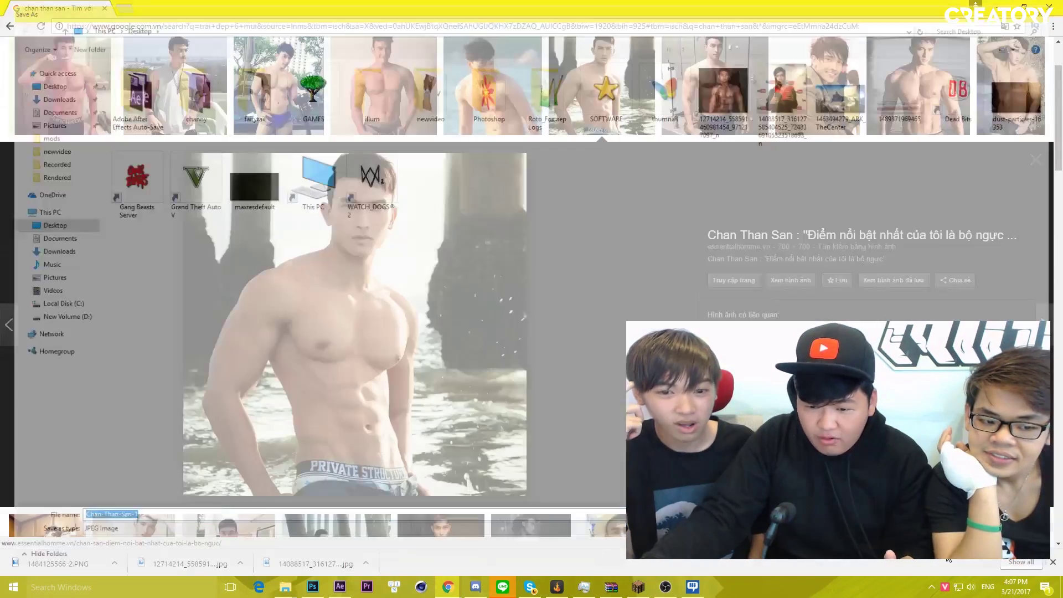
pyautogui.moveTo(55, 563); pyautogui.dragTo(603, 586)
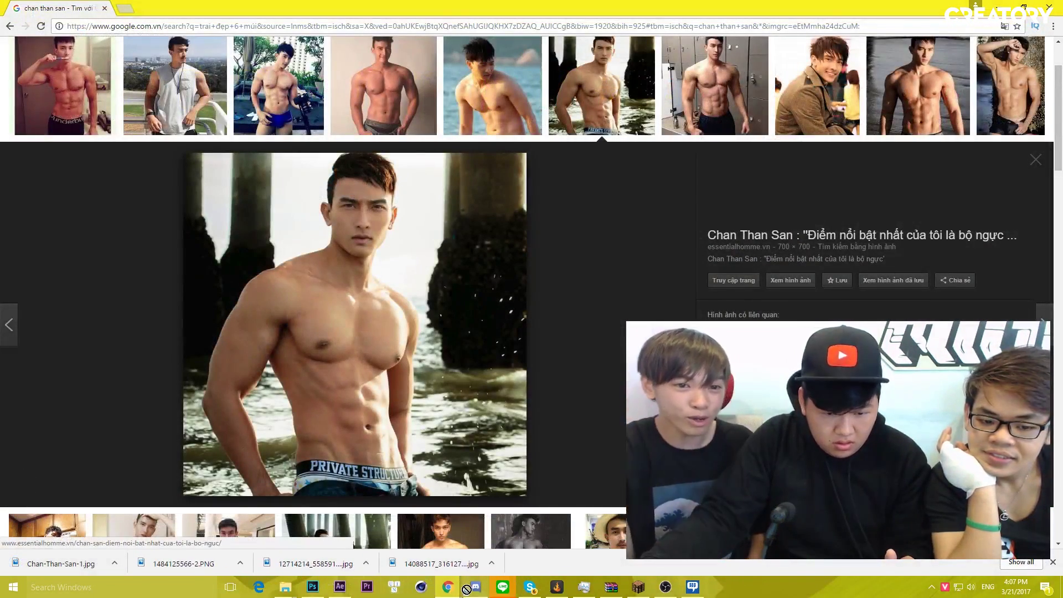
pyautogui.moveTo(498, 583); pyautogui.dragTo(517, 297)
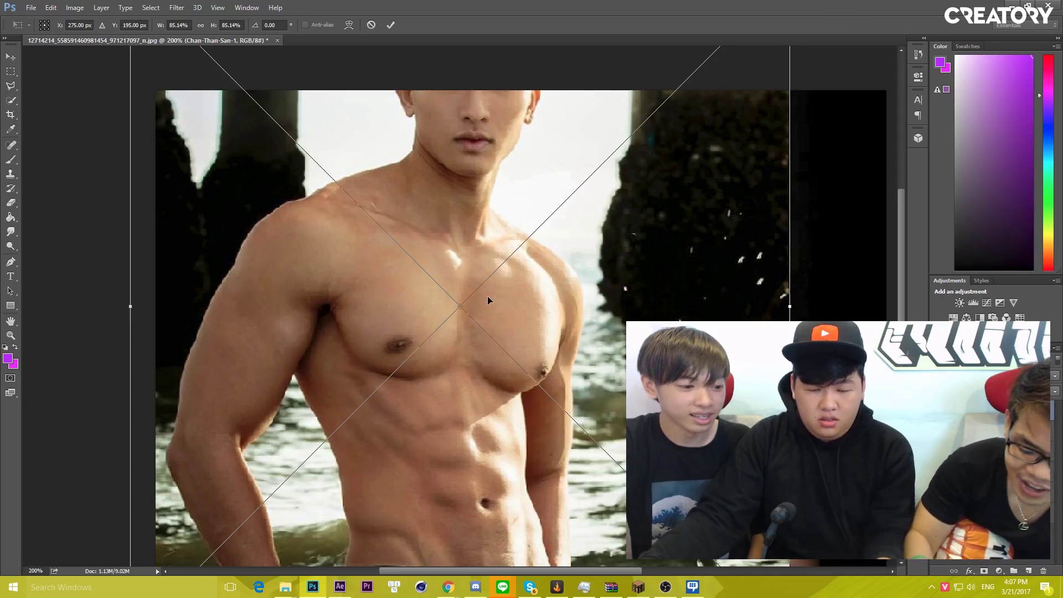
# Move the placed pier photo right and down over the canvas and commit the placement
pyautogui.moveTo(487, 297); pyautogui.dragTo(573, 374)
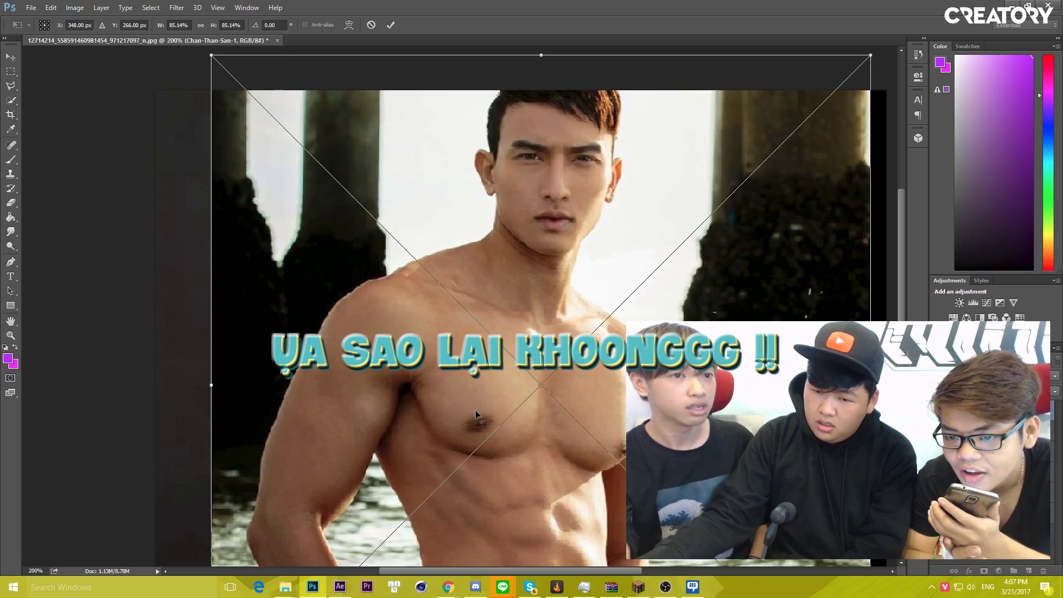
pyautogui.moveTo(476, 414); pyautogui.dragTo(484, 442)
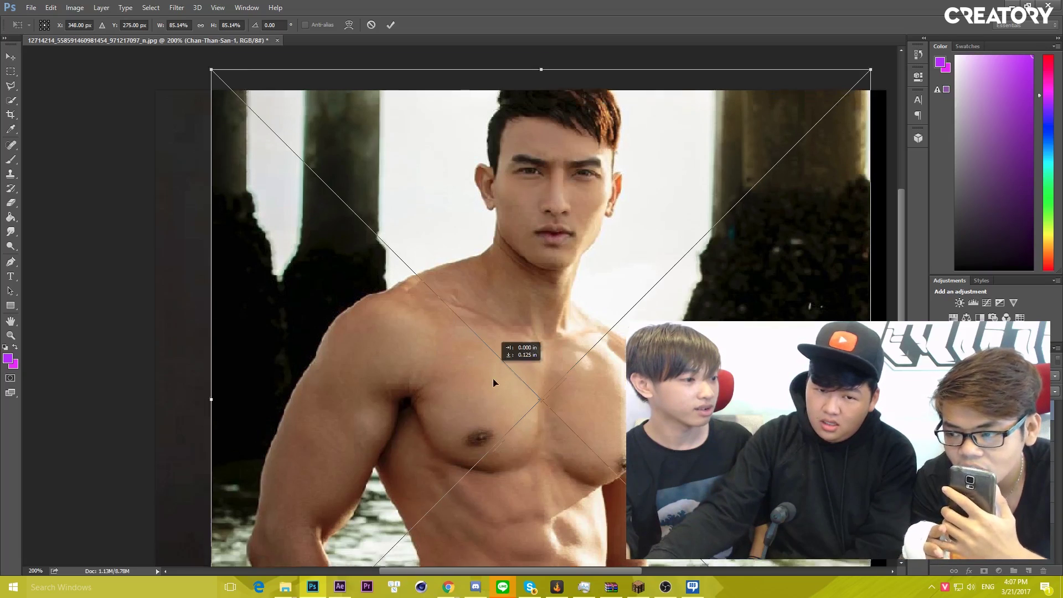
pyautogui.click(11, 100)
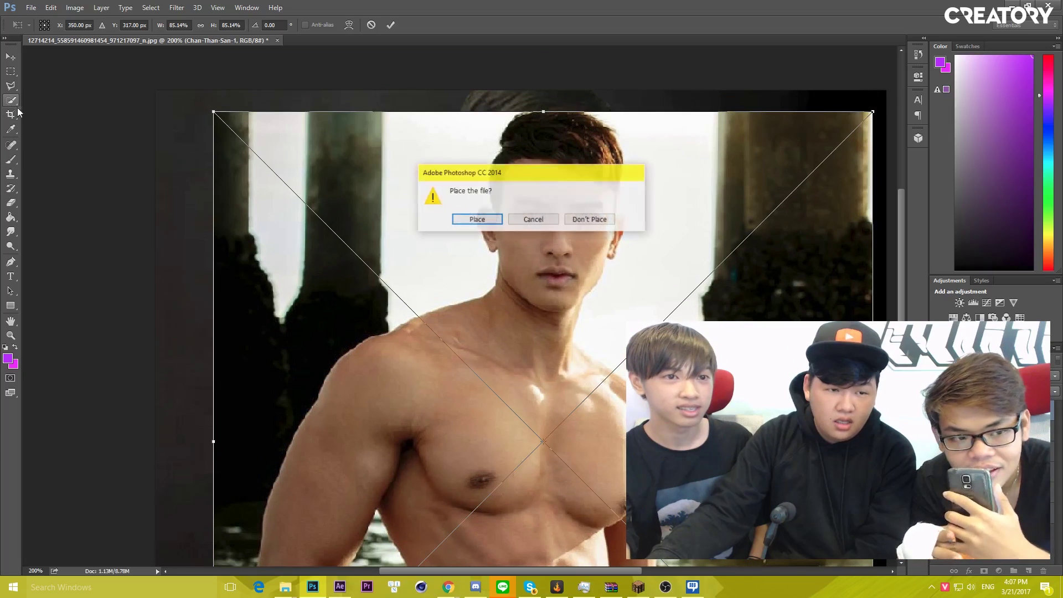
pyautogui.click(478, 221)
pyautogui.moveTo(539, 218); pyautogui.dragTo(531, 210)
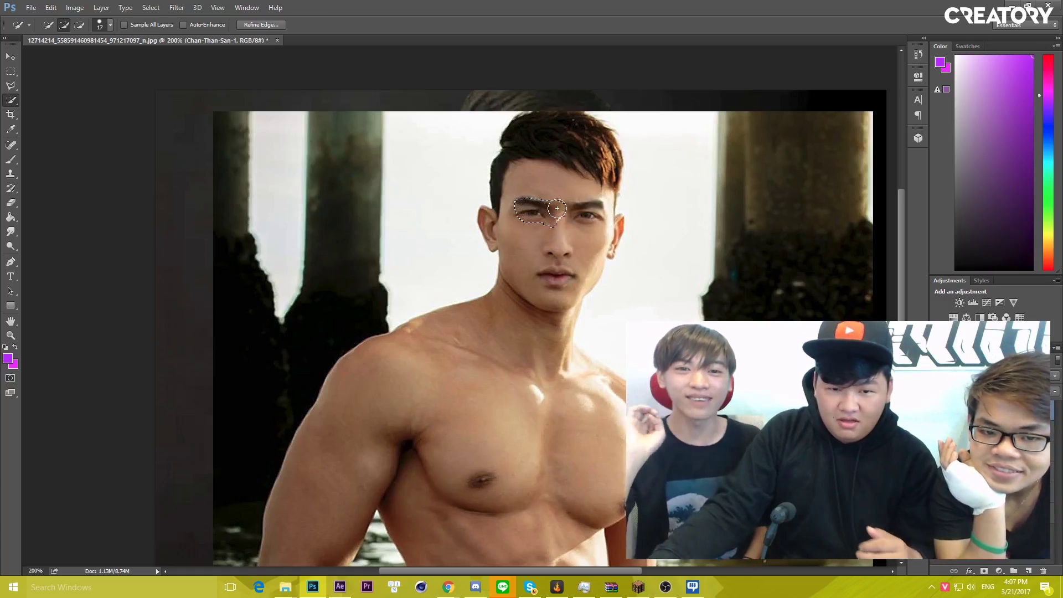
# Copy the selected head to its own layer and erase its mouth and hairline with a soft eraser
pyautogui.moveTo(531, 209); pyautogui.dragTo(594, 212)
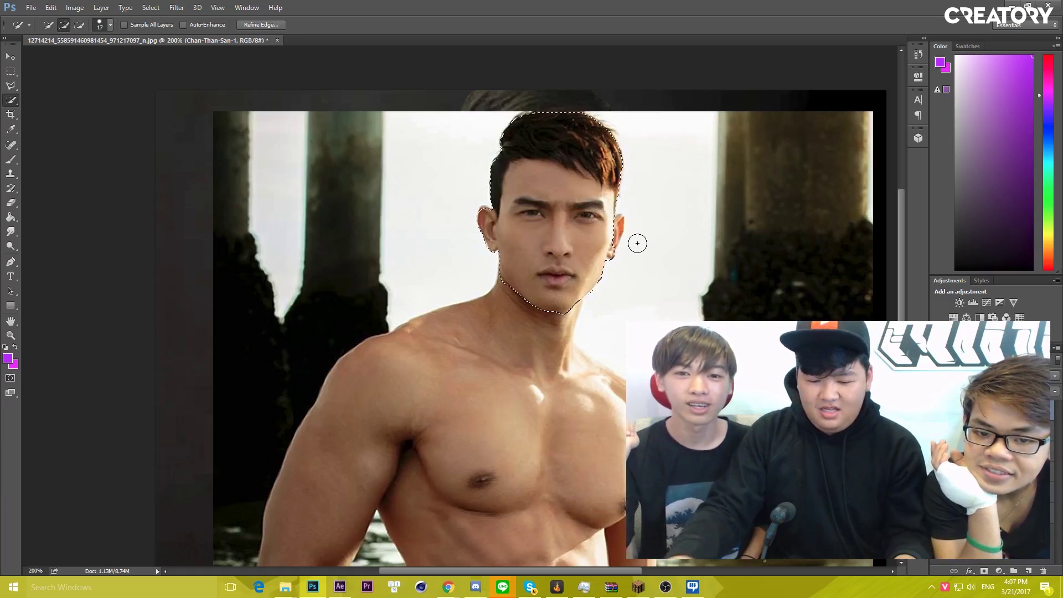
pyautogui.hotkey('ctrl', 'j')
pyautogui.click(12, 204)
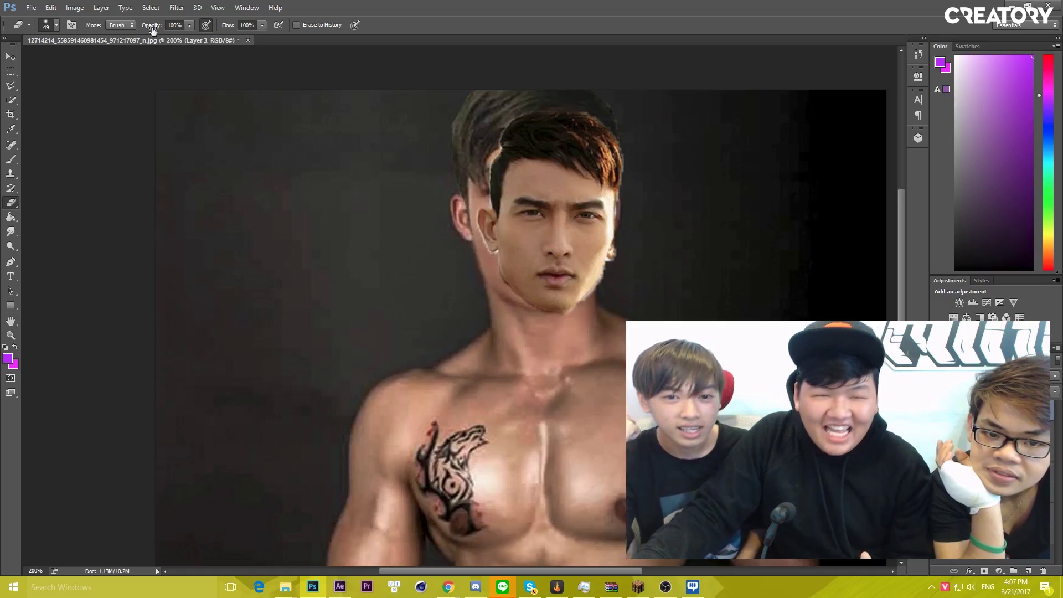
pyautogui.click(52, 29)
pyautogui.click(479, 296)
pyautogui.moveTo(487, 273); pyautogui.dragTo(552, 263)
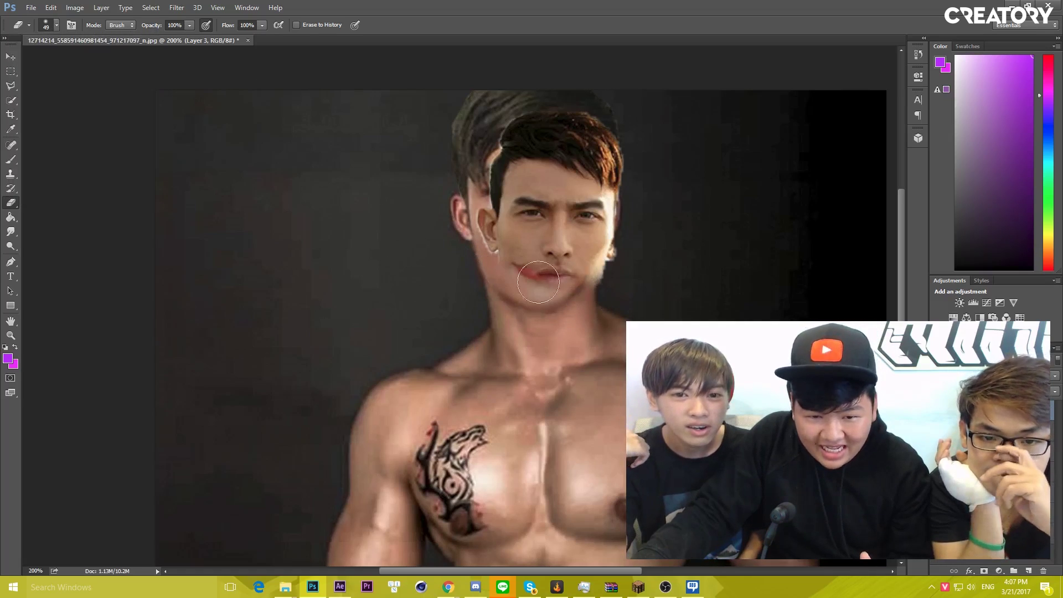
pyautogui.moveTo(499, 149); pyautogui.dragTo(563, 159)
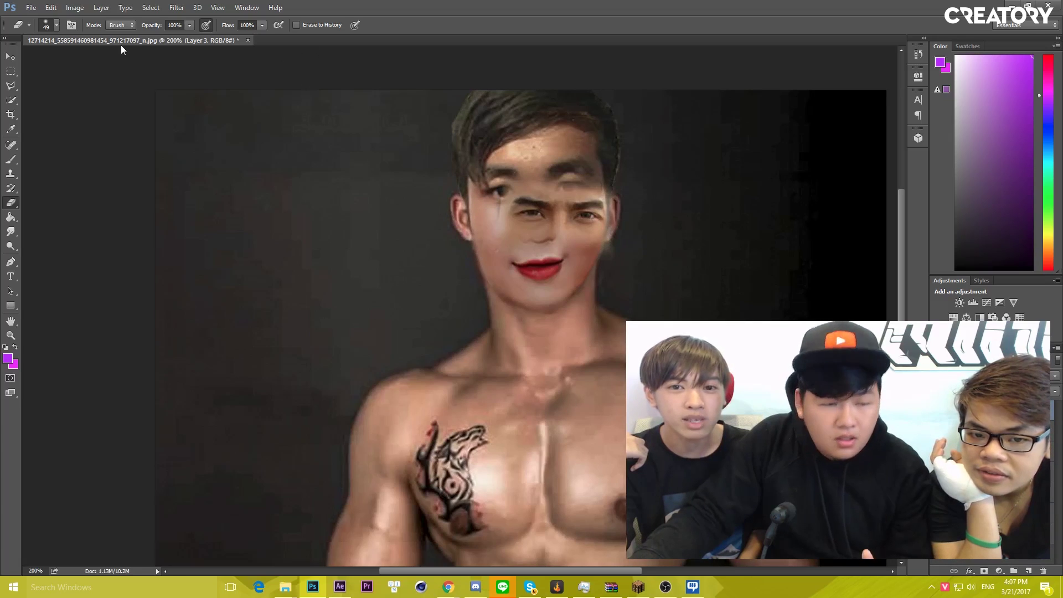
# Move the pasted eyes layer aside and stretch it slightly wider
pyautogui.click(11, 57)
pyautogui.moveTo(542, 211); pyautogui.dragTo(681, 185)
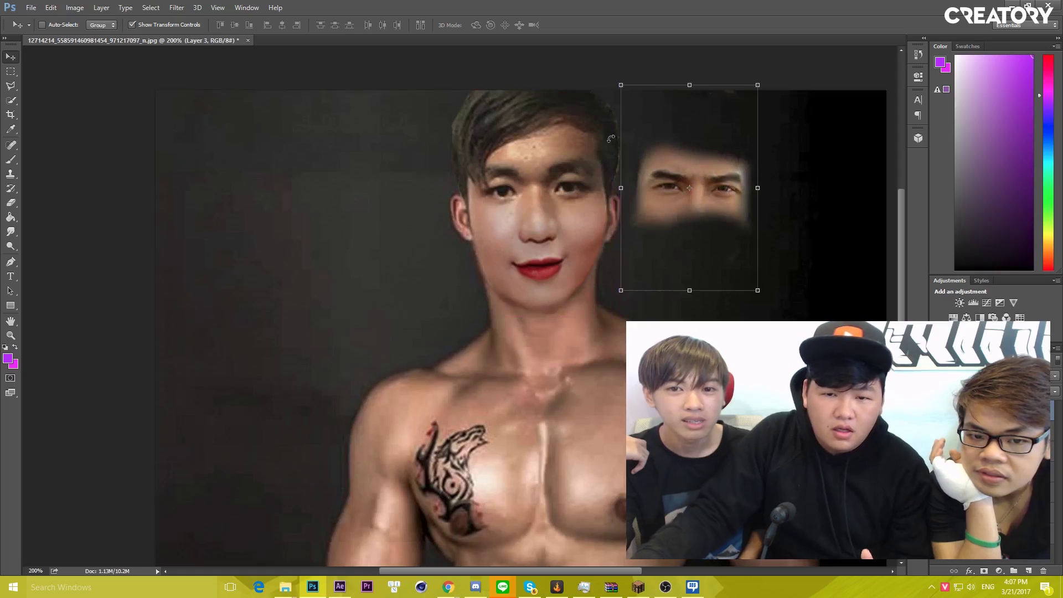
pyautogui.moveTo(758, 188); pyautogui.dragTo(776, 188)
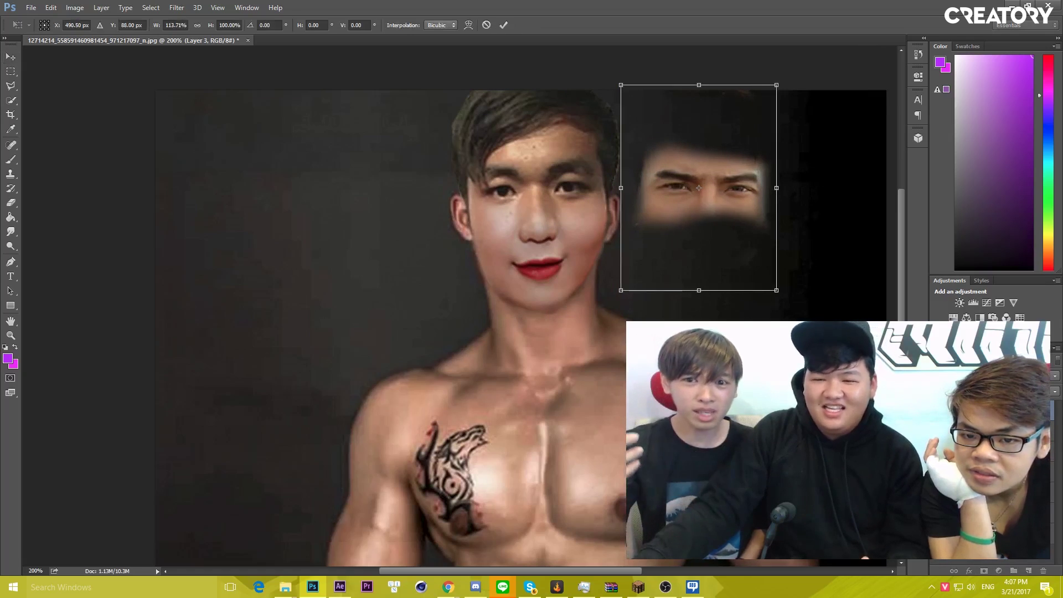
pyautogui.press('Return')
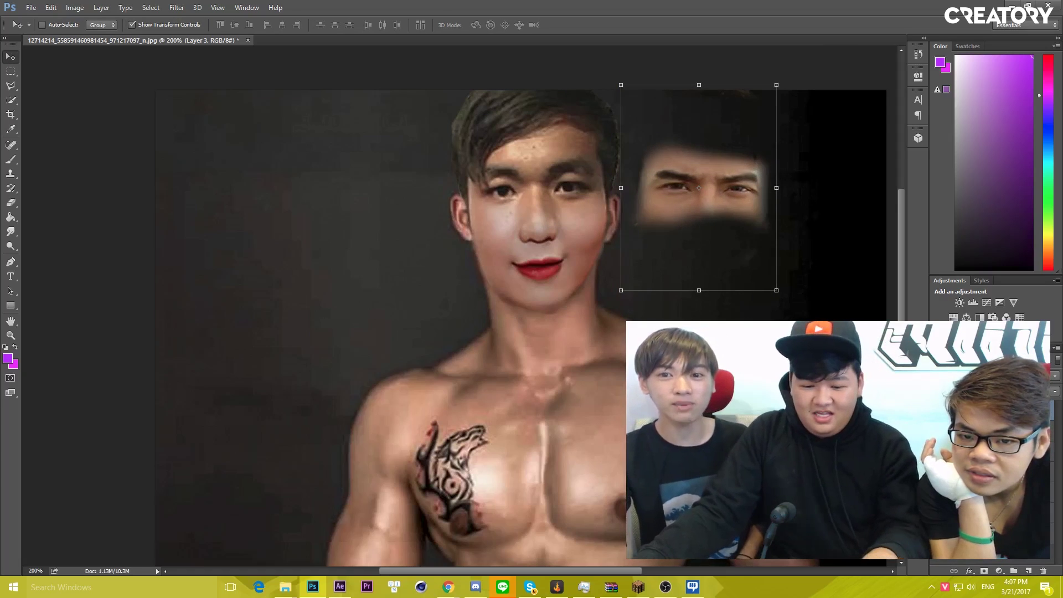
# Flip the eyes horizontally, enlarge them to about 115% and align them over the man's face
pyautogui.hotkey('ctrl', 't')
pyautogui.rightClick(730, 218)
pyautogui.click(753, 360)
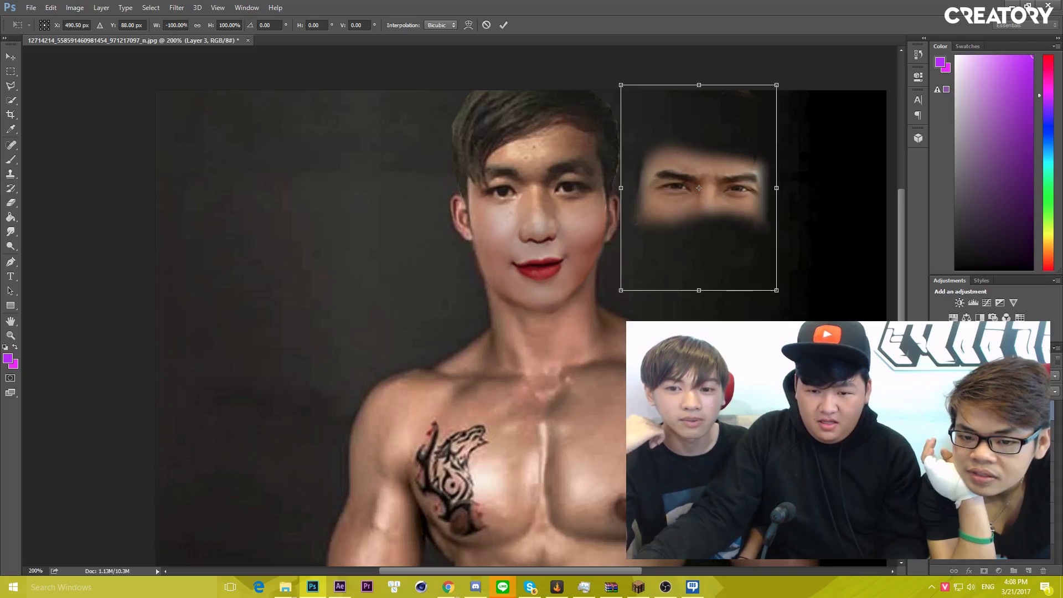
pyautogui.moveTo(730, 195); pyautogui.dragTo(573, 188)
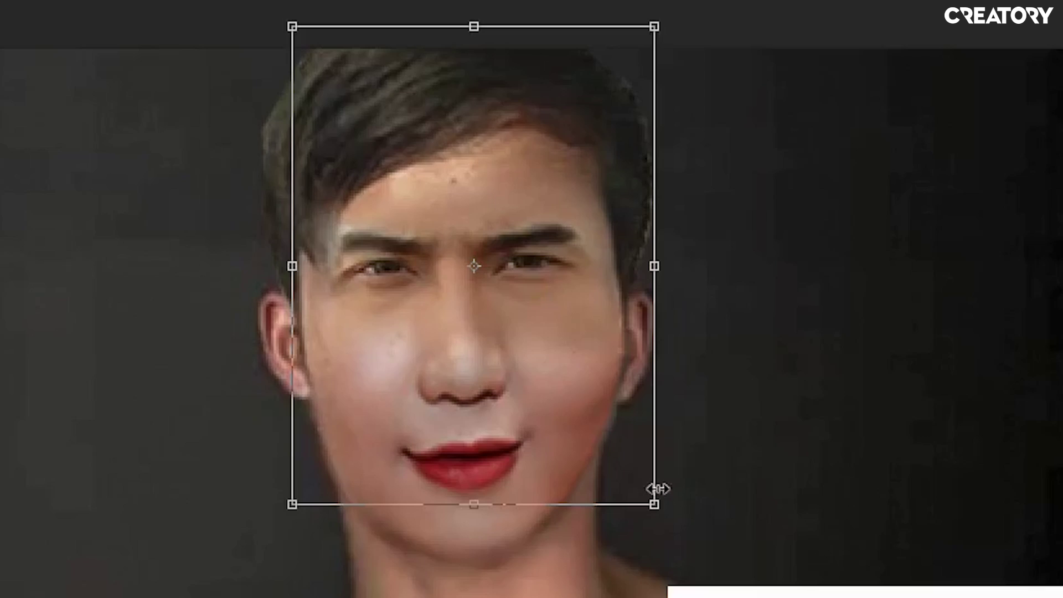
pyautogui.moveTo(655, 506); pyautogui.dragTo(631, 317)
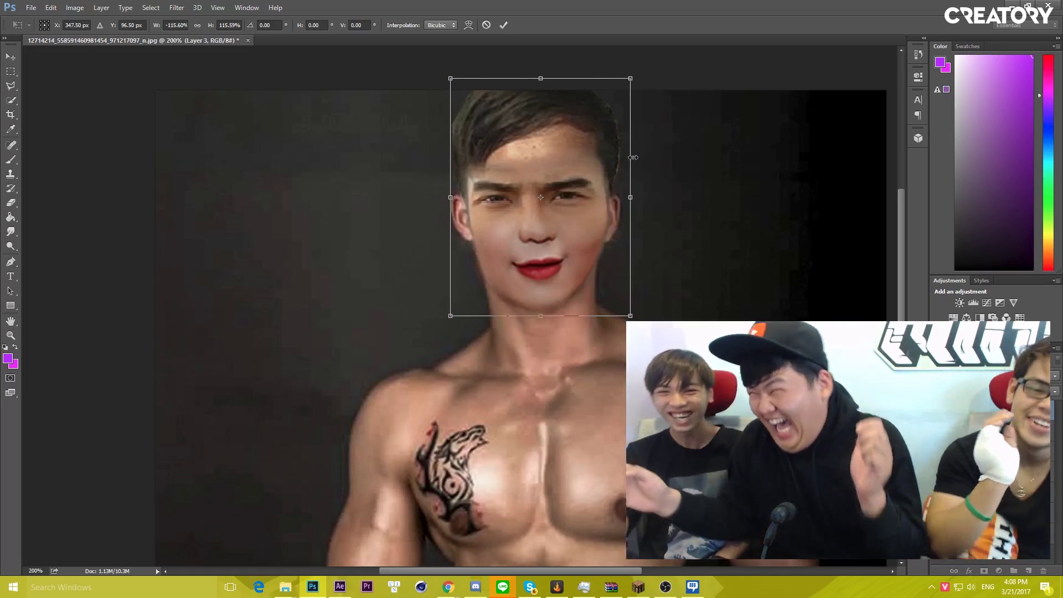
pyautogui.moveTo(604, 205); pyautogui.dragTo(605, 198)
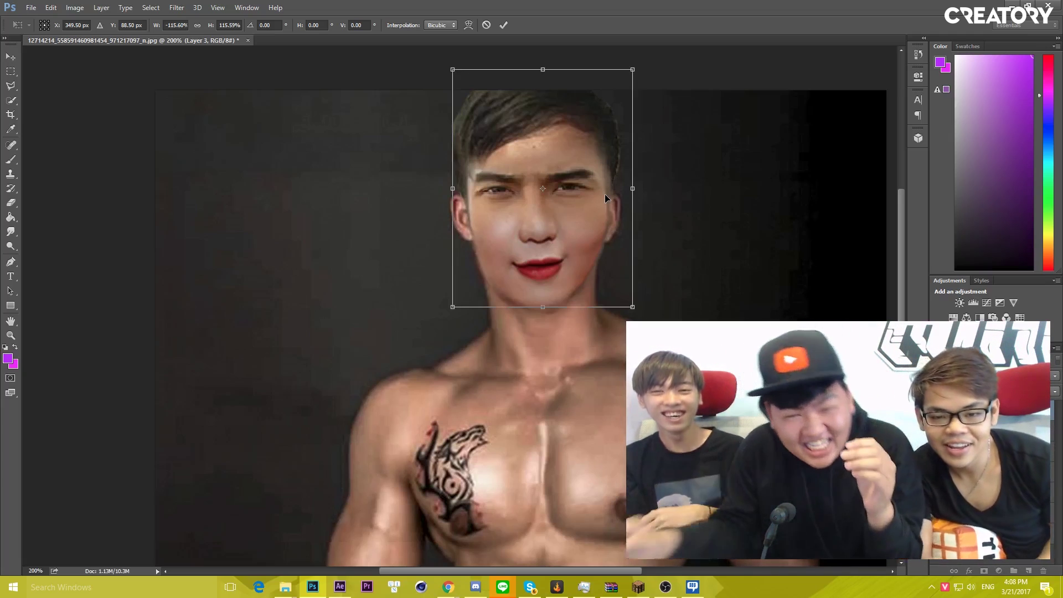
pyautogui.press('Right')
pyautogui.press('Right')
pyautogui.press('Right')
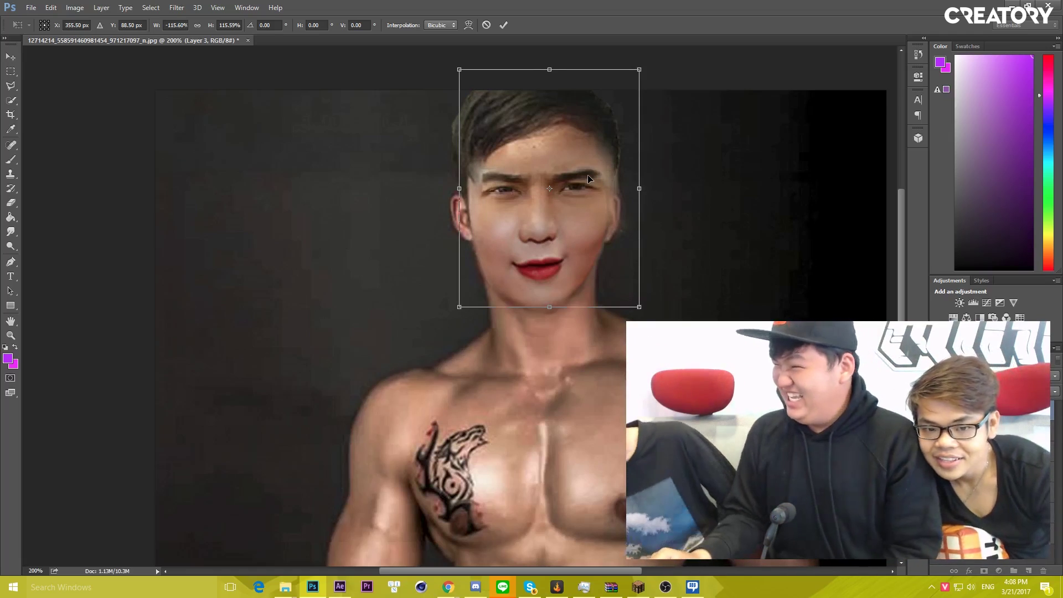
pyautogui.press('Return')
pyautogui.press('e')
pyautogui.click(52, 26)
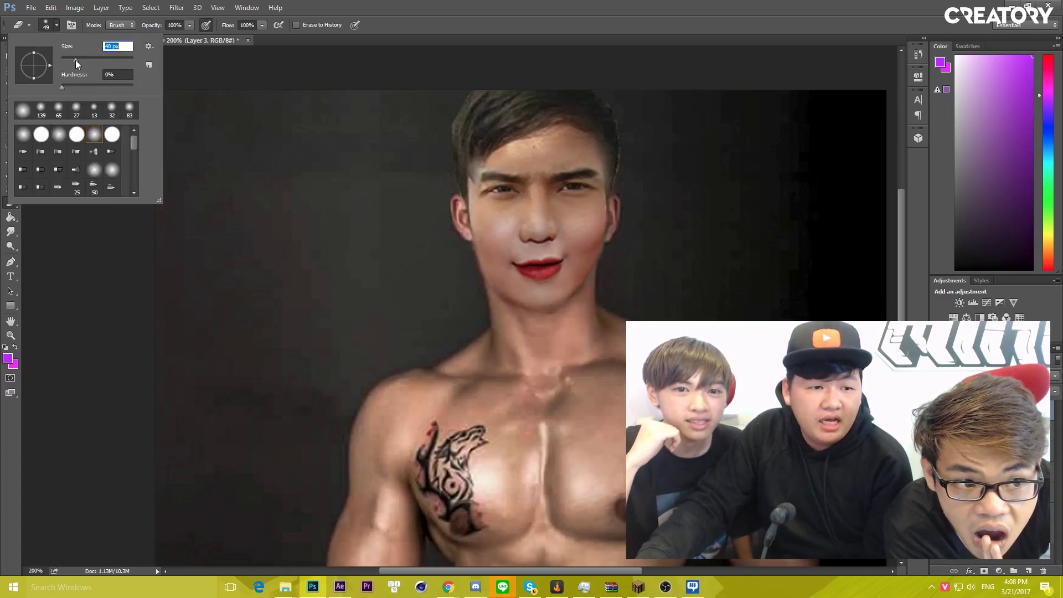
# Close the soft-brush picker, nudge the pasted eyes layer slightly, and return to the Eraser
pyautogui.click(580, 194)
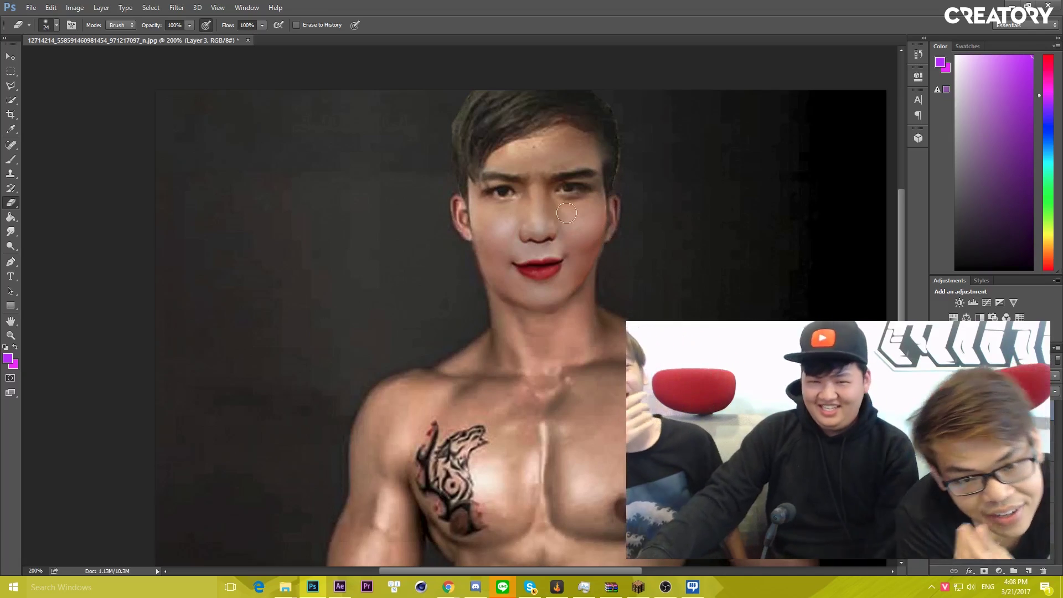
pyautogui.press('v')
pyautogui.moveTo(540, 171); pyautogui.dragTo(542, 178)
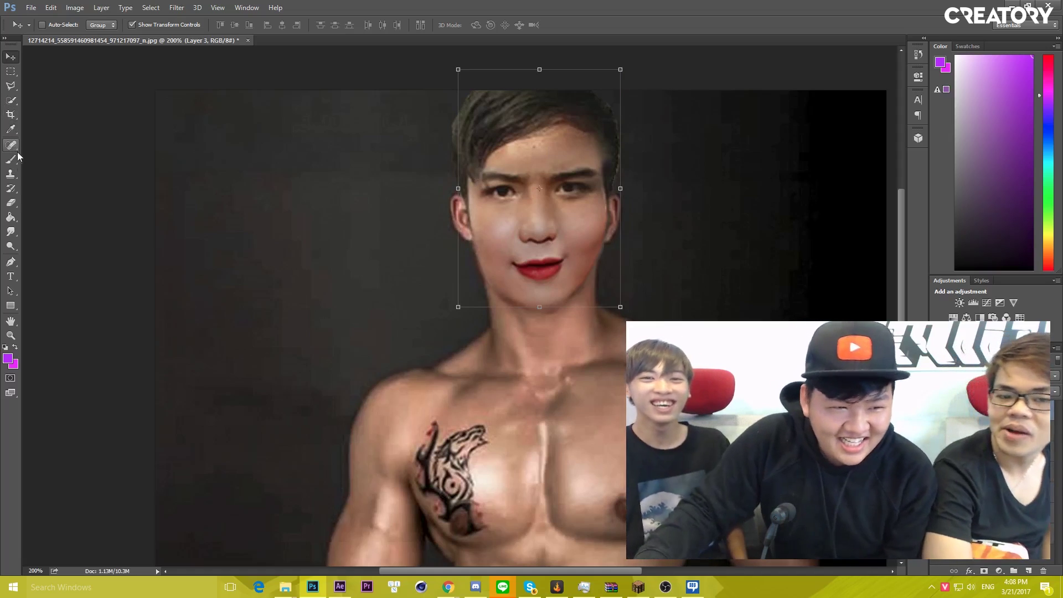
pyautogui.click(11, 202)
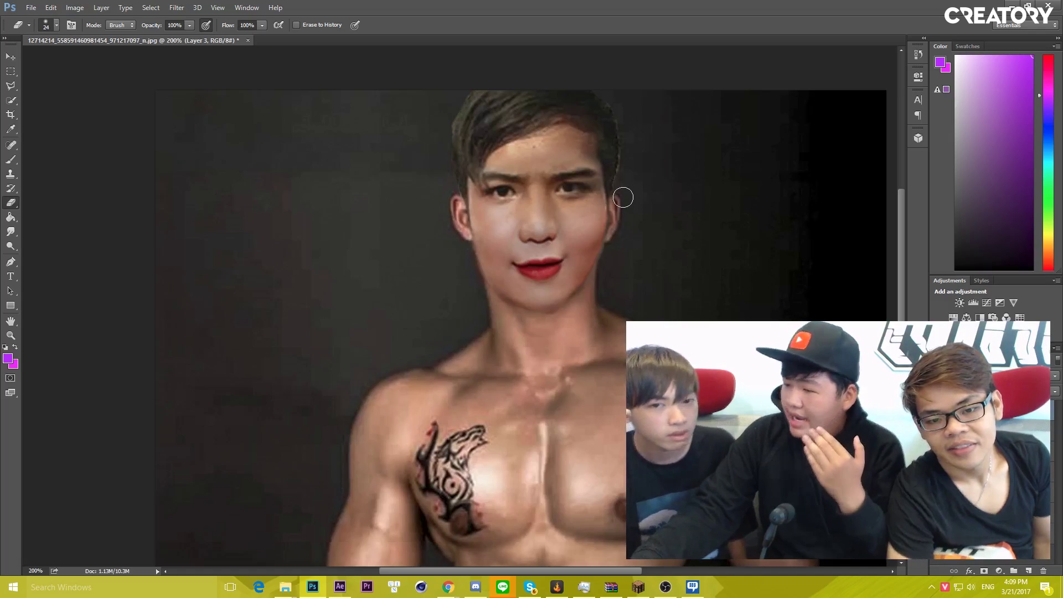
pyautogui.moveTo(448, 587)
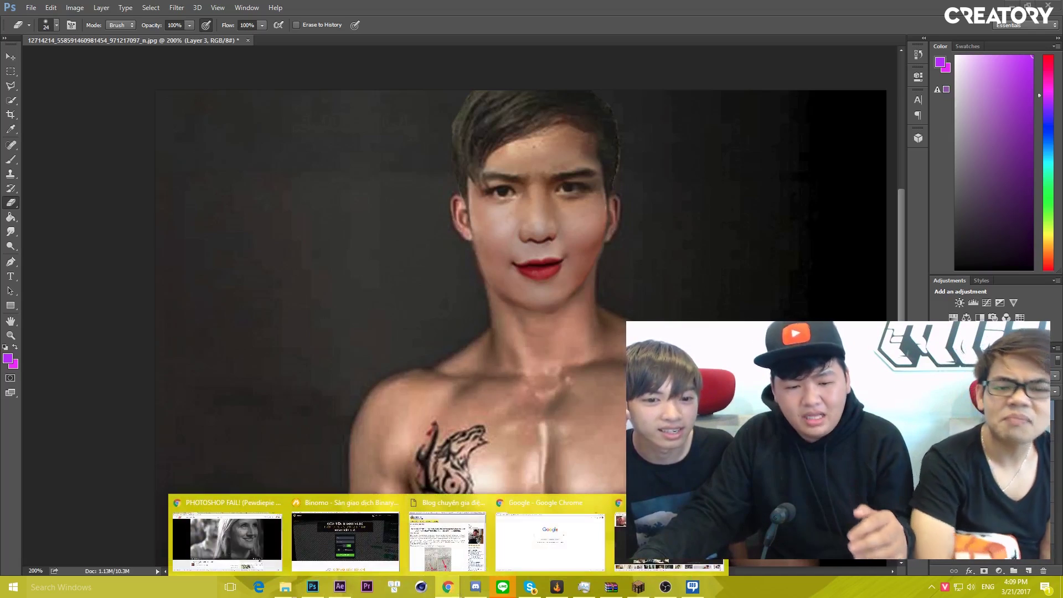
# In Chrome, replace the image search with the man's name
pyautogui.click(459, 593)
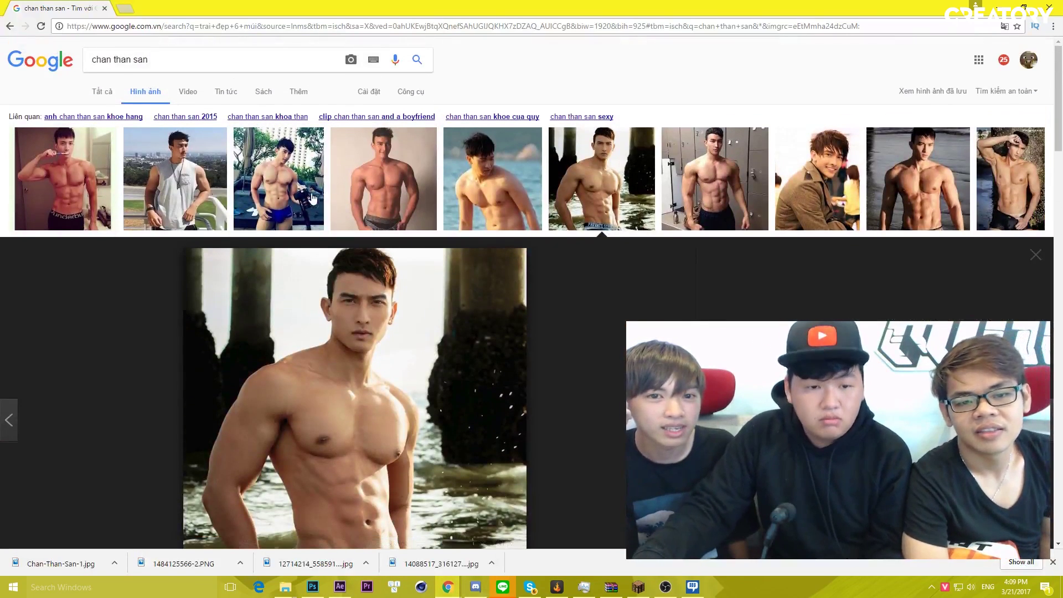
pyautogui.moveTo(152, 60); pyautogui.dragTo(98, 78)
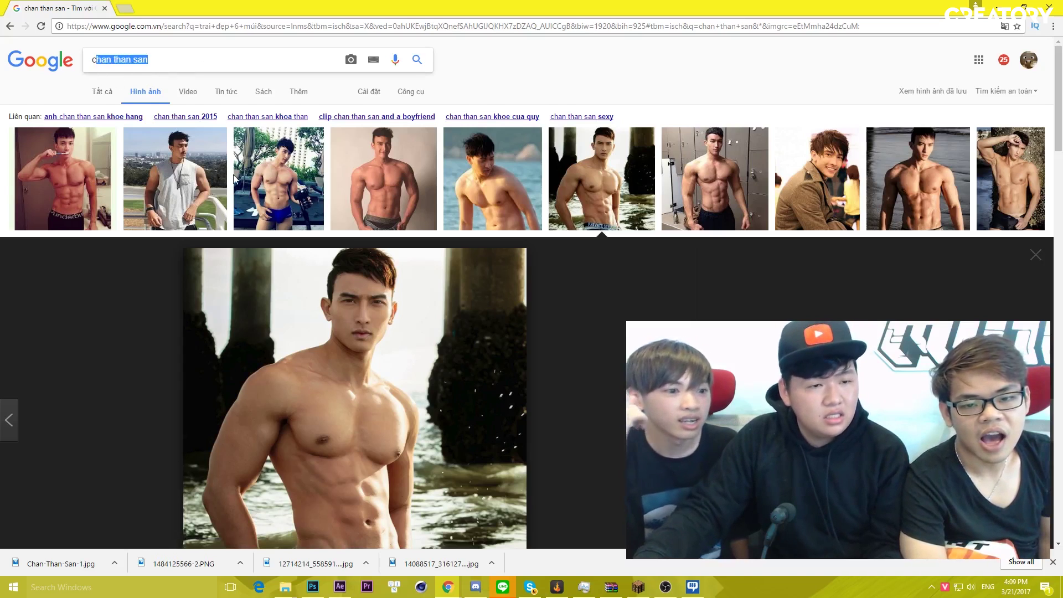
pyautogui.write('hang thanh sang')
pyautogui.press('Return')
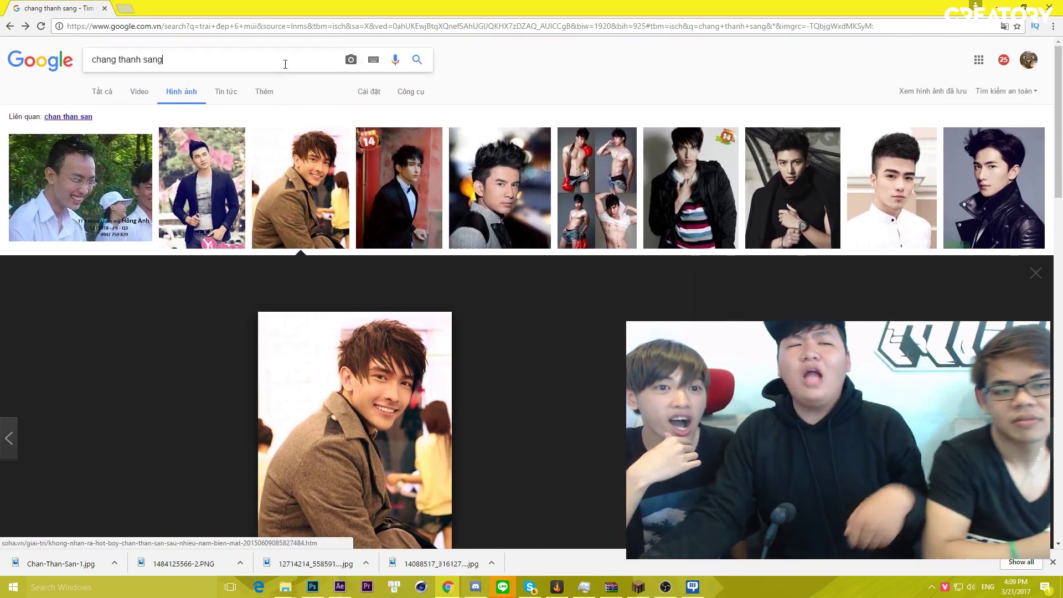
# Search images for 'củ tỏi' and open the options for the pointing bowl-cut photo
pyautogui.moveTo(285, 64); pyautogui.dragTo(38, 50)
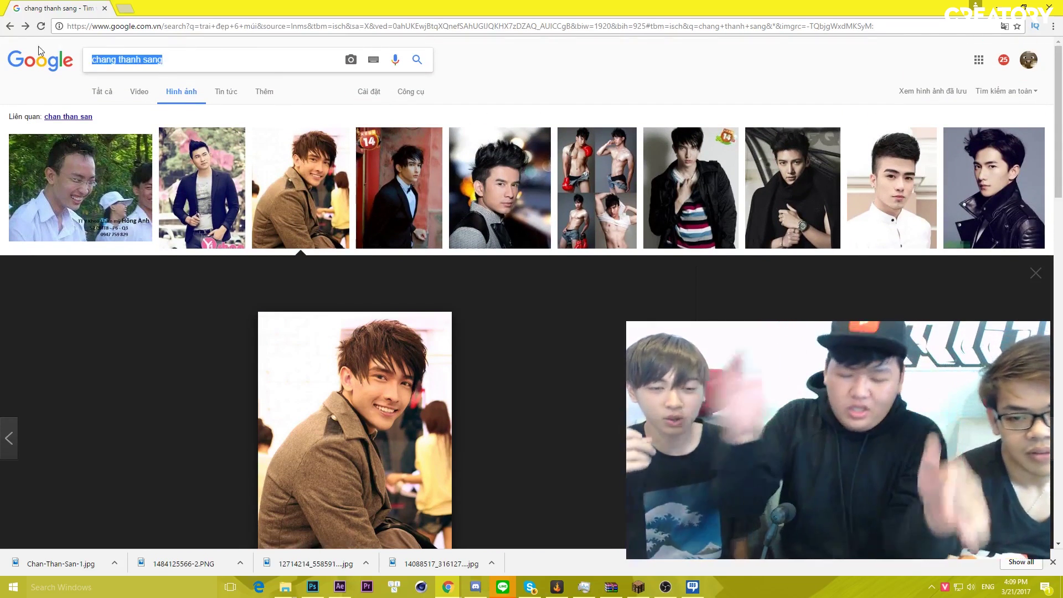
pyautogui.write('củ tỏi')
pyautogui.press('Return')
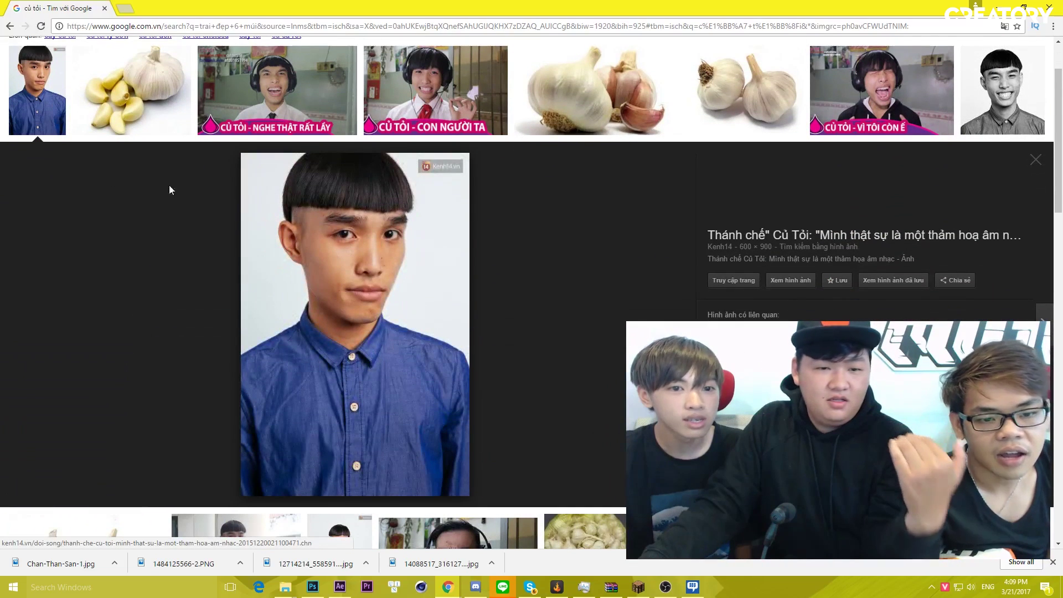
pyautogui.click(747, 360)
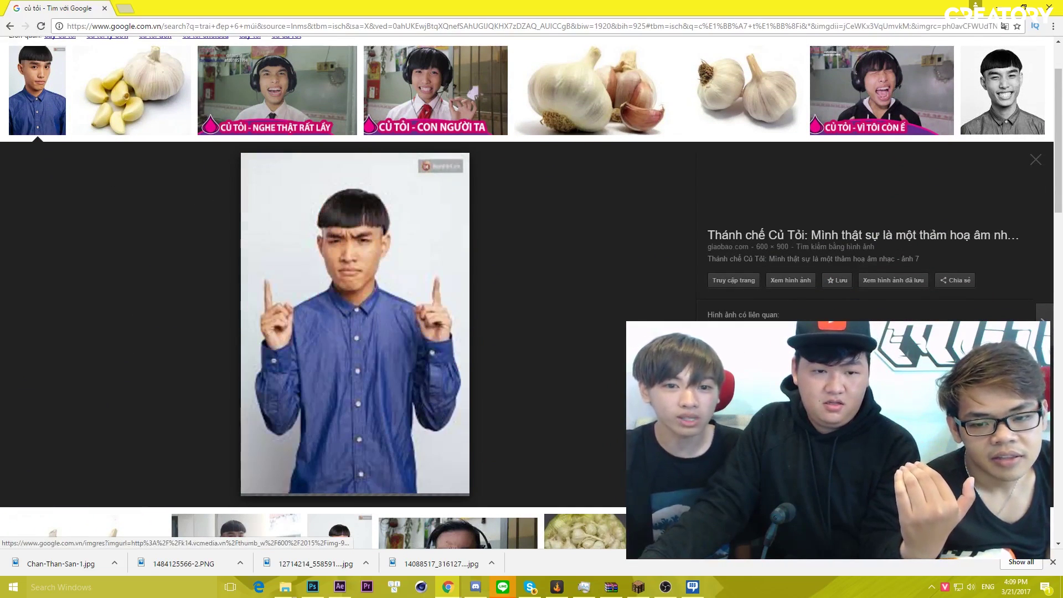
pyautogui.rightClick(371, 271)
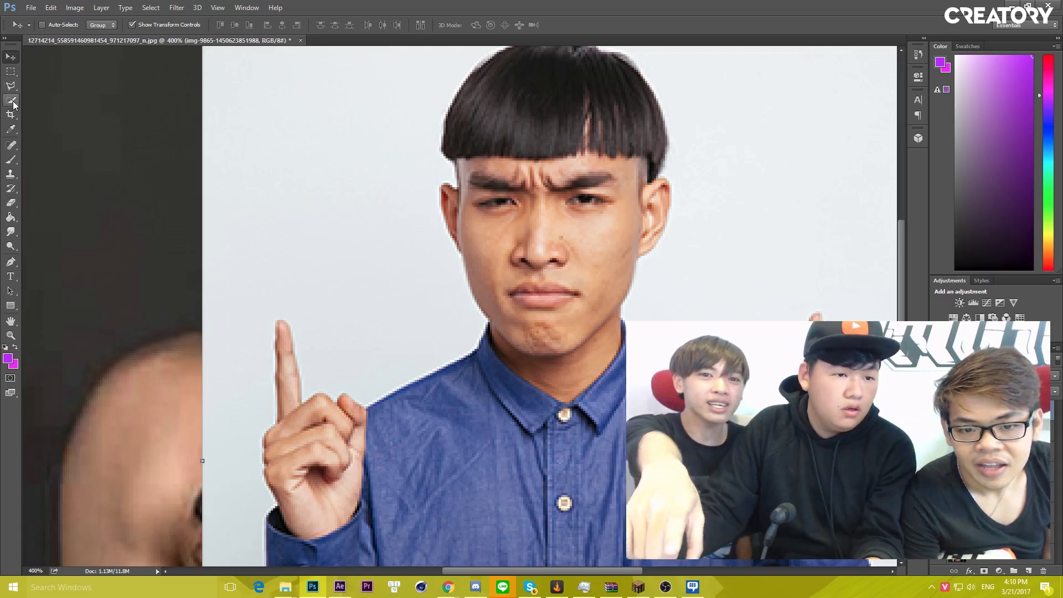
# Quick-select the bowl-cut hair, copy it to a new layer and nudge it onto the head
pyautogui.click(11, 101)
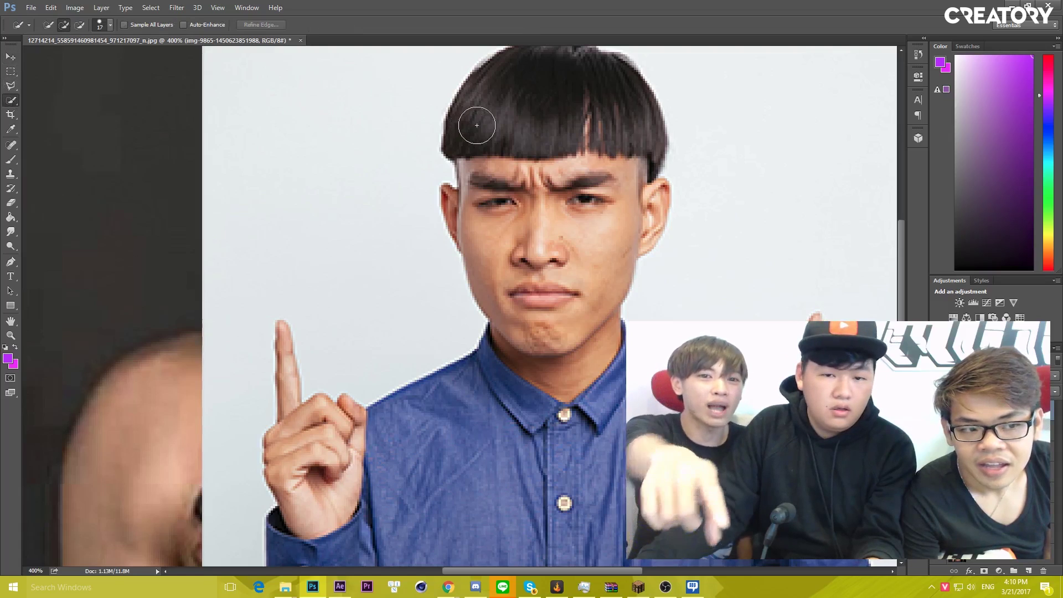
pyautogui.moveTo(475, 118); pyautogui.dragTo(486, 137)
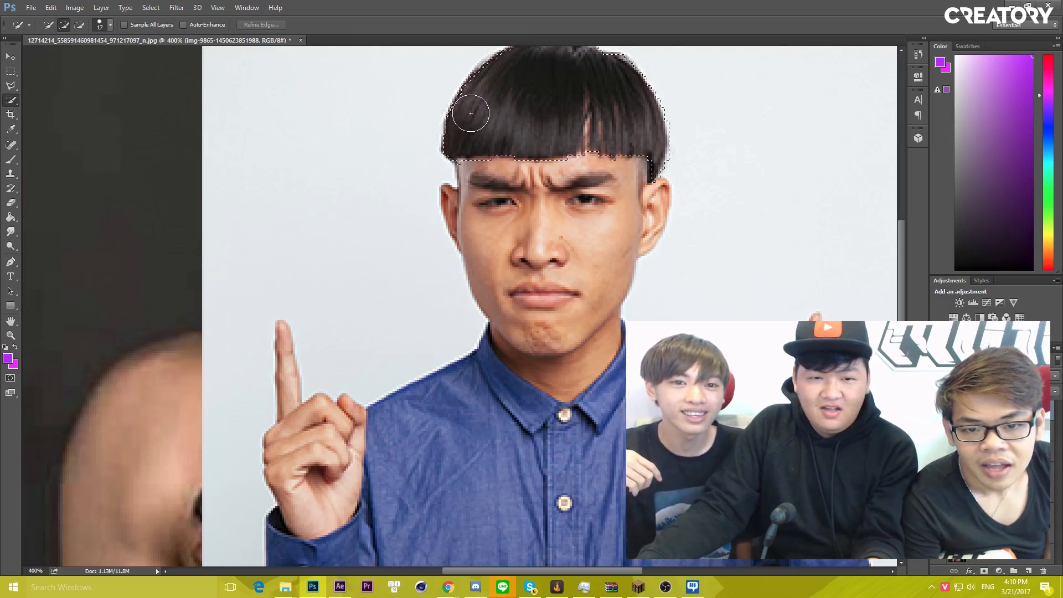
pyautogui.hotkey('ctrl', 'j')
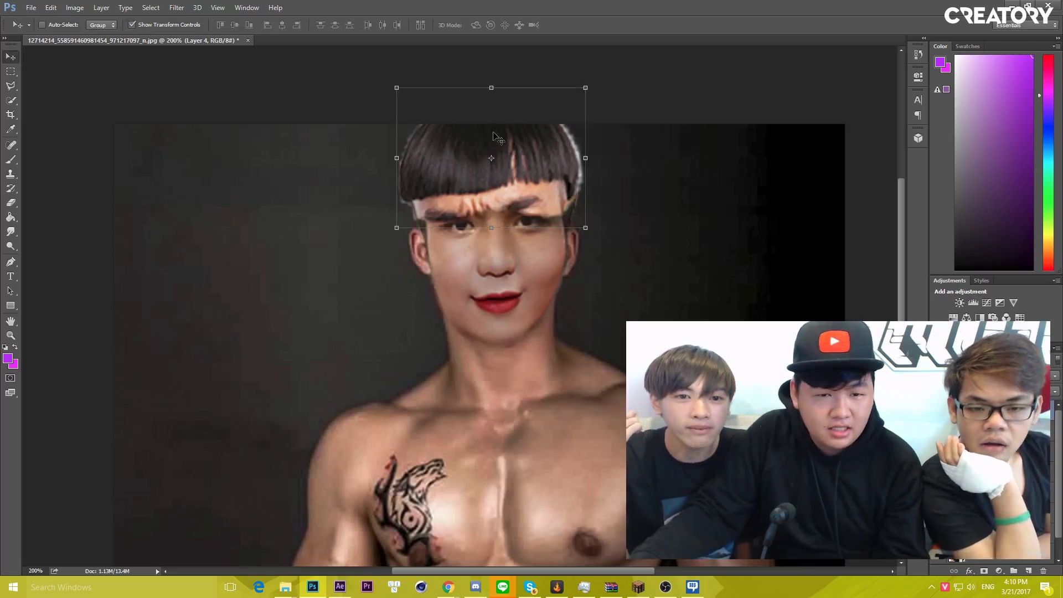
pyautogui.moveTo(496, 137); pyautogui.dragTo(500, 136)
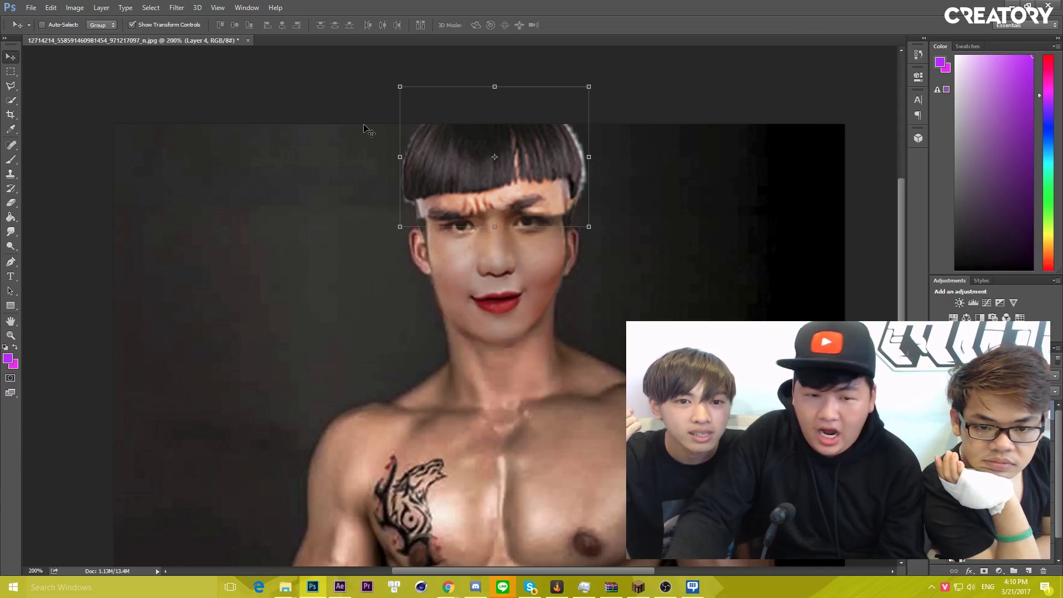
# Lower the hair layer's saturation by 33 and duplicate the layer
pyautogui.hotkey('ctrl', 'u')
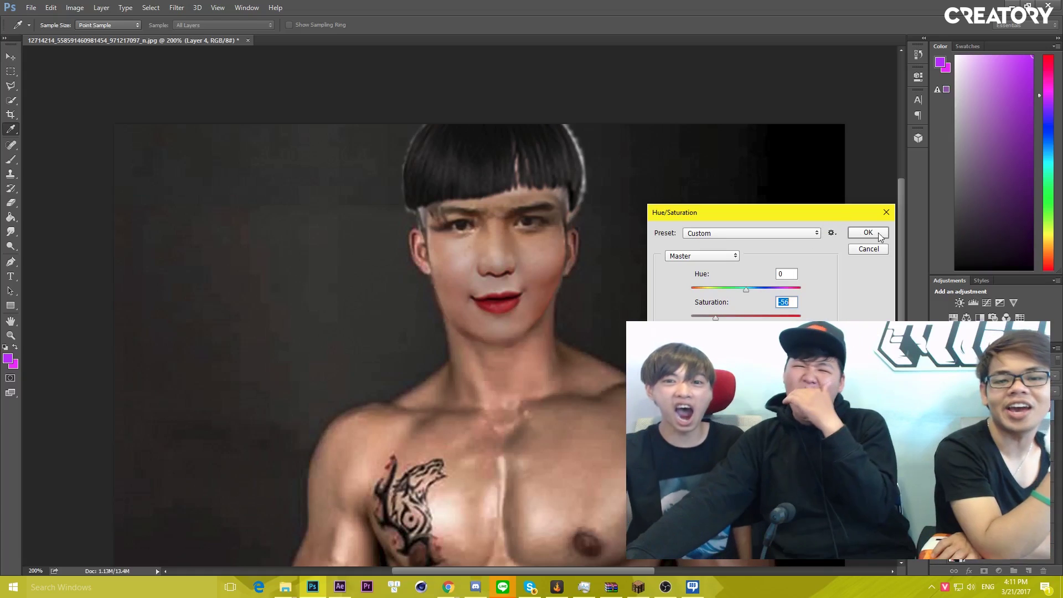
pyautogui.click(880, 237)
pyautogui.hotkey('ctrl', 'j')
pyautogui.press('e')
pyautogui.scroll(-2, 451, 225)
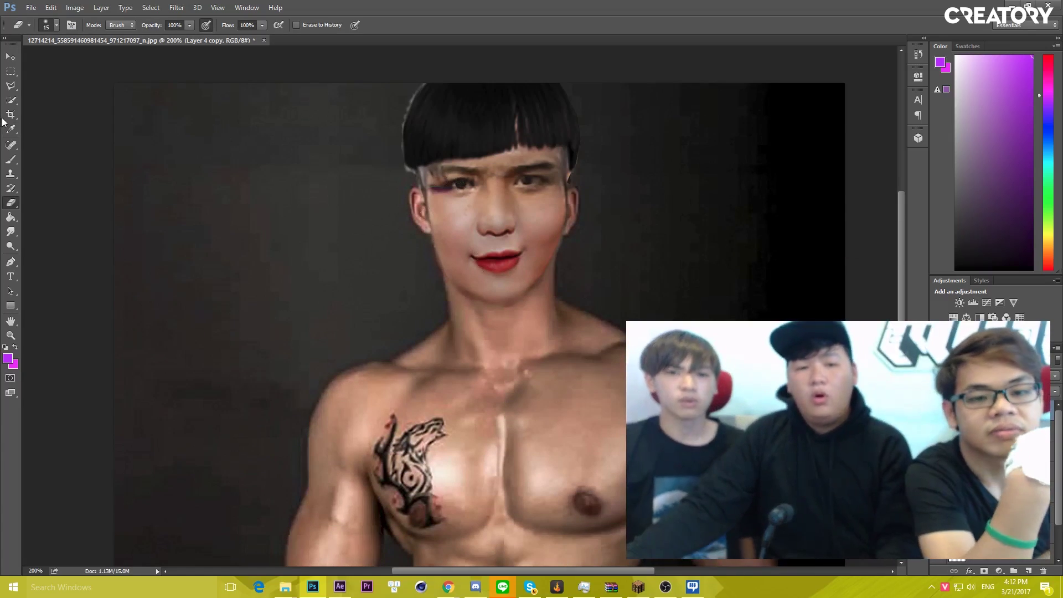
pyautogui.click(17, 74)
# Zoom the view out and back in to check the whole composite
pyautogui.hotkey('ctrl', '-')
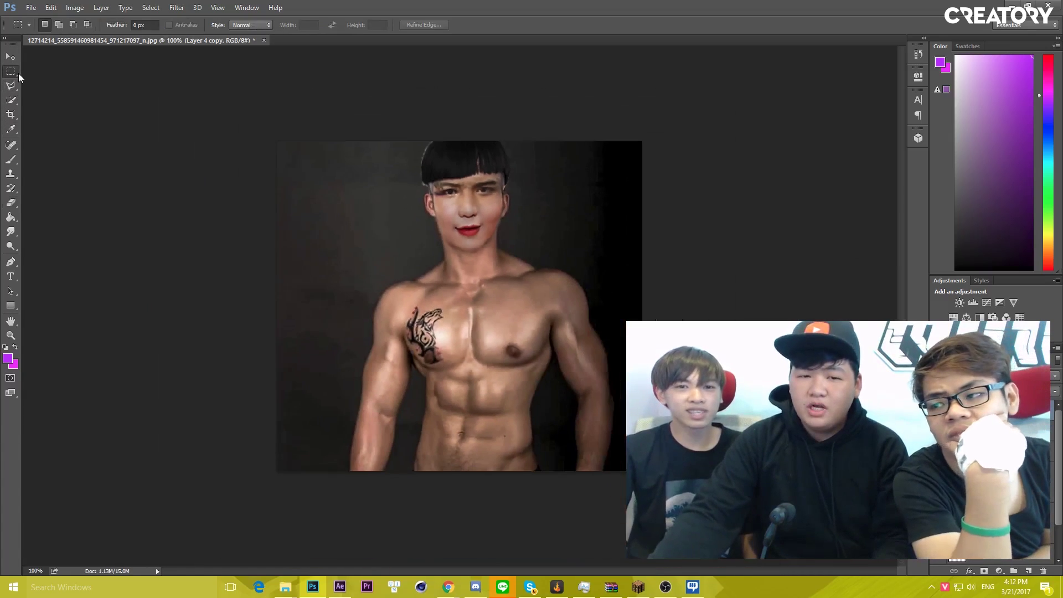
pyautogui.hotkey('ctrl', '-')
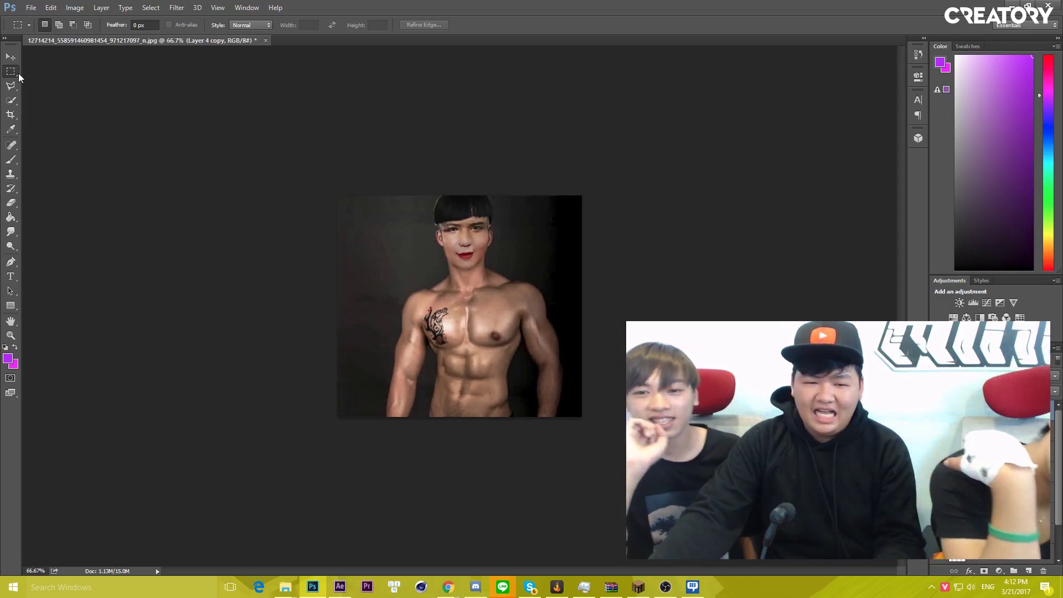
pyautogui.hotkey('ctrl', '+')
pyautogui.hotkey('ctrl', '+')
pyautogui.hotkey('ctrl', '-')
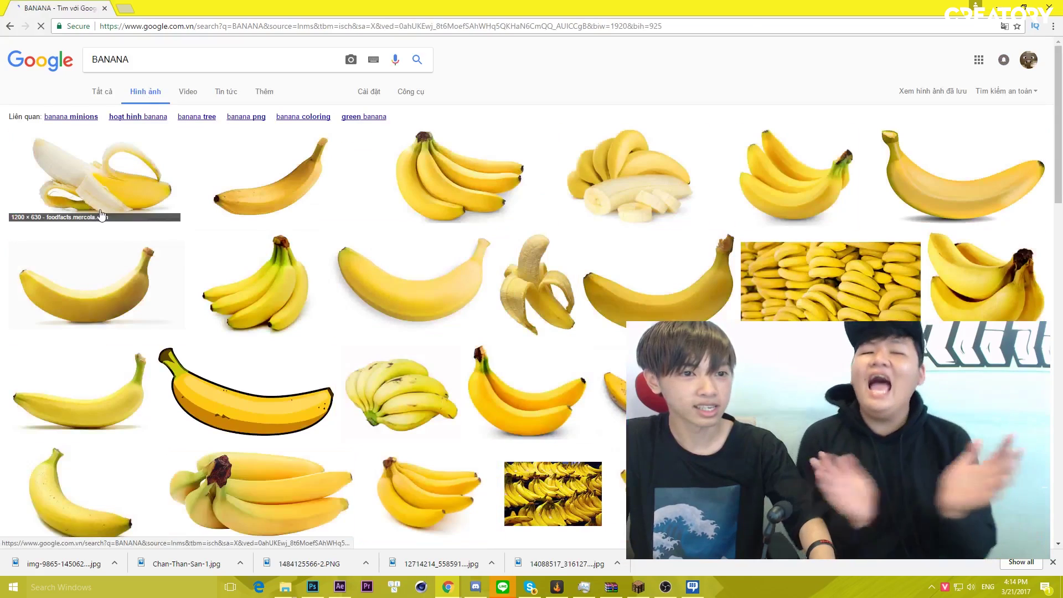
# Preview a peeled banana image and refine the search to 'BANANA png'
pyautogui.click(123, 180)
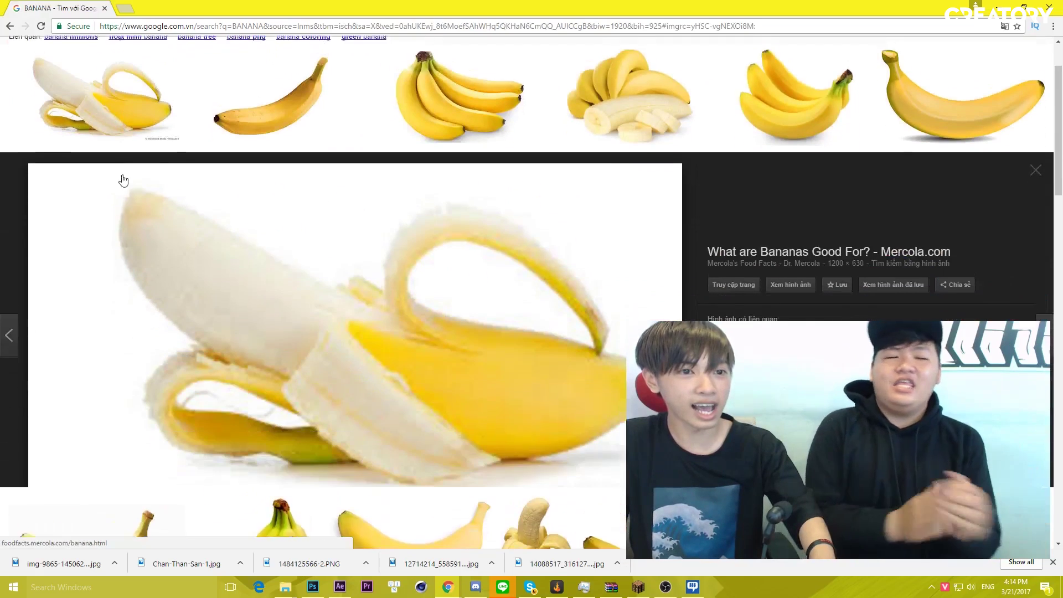
pyautogui.rightClick(383, 327)
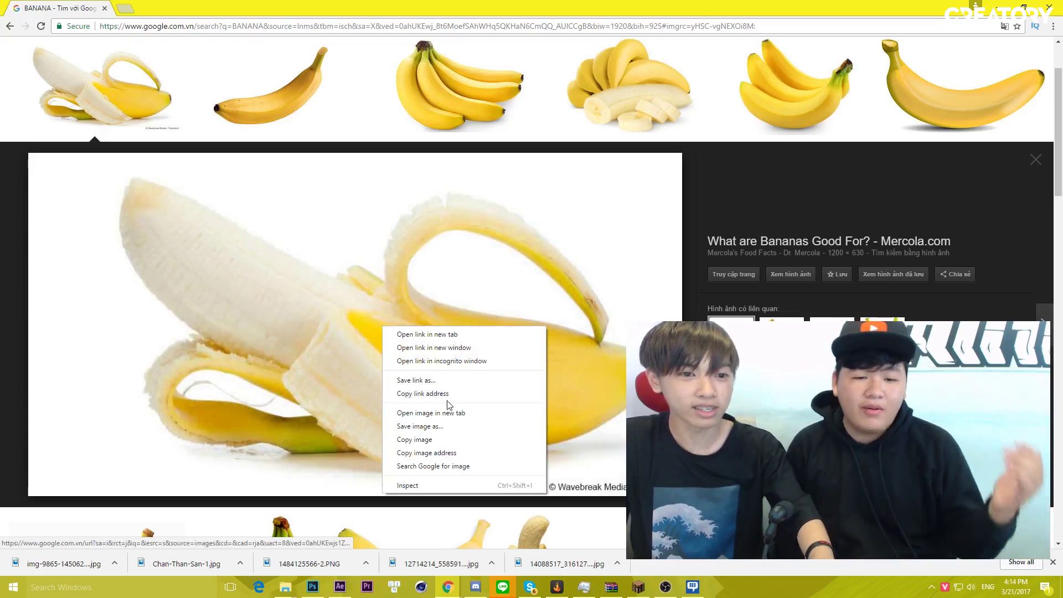
pyautogui.scroll(2, 449, 404)
pyautogui.click(209, 67)
pyautogui.write('pn')
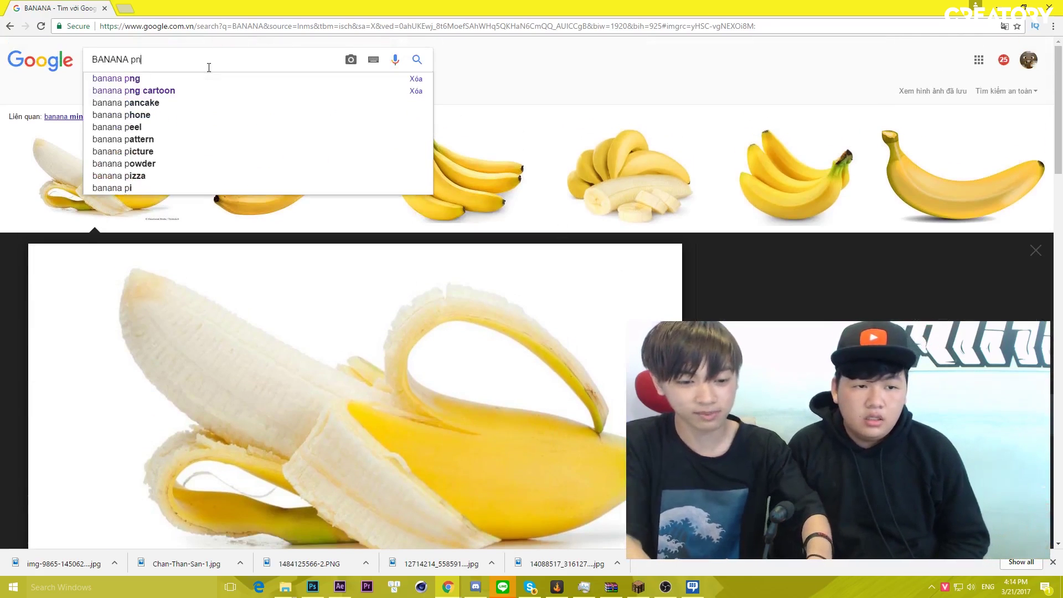
pyautogui.write('g')
pyautogui.press('Return')
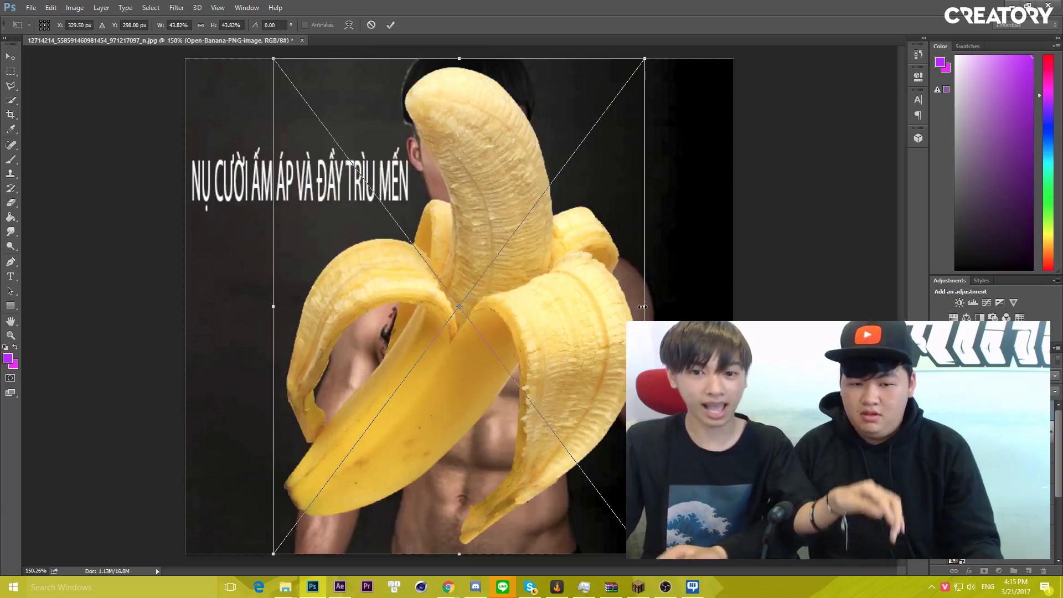
pyautogui.moveTo(640, 306)
pyautogui.mouseDown()
pyautogui.moveTo(3, 359)
pyautogui.moveTo(64, 362)
pyautogui.mouseUp()
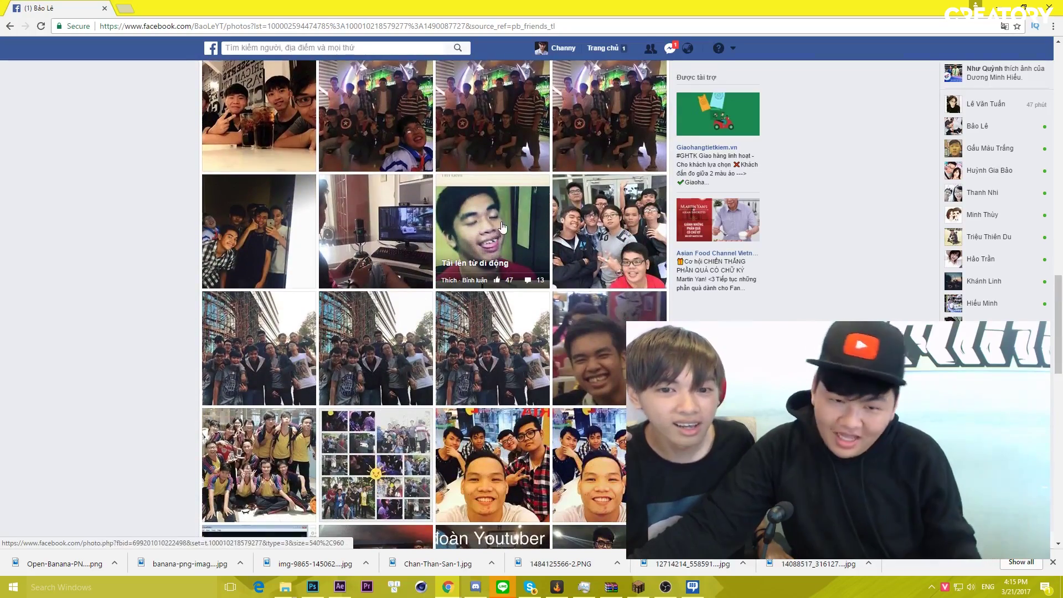
# Save the Facebook photo of the grinning young man to disk
pyautogui.click(497, 257)
pyautogui.rightClick(407, 269)
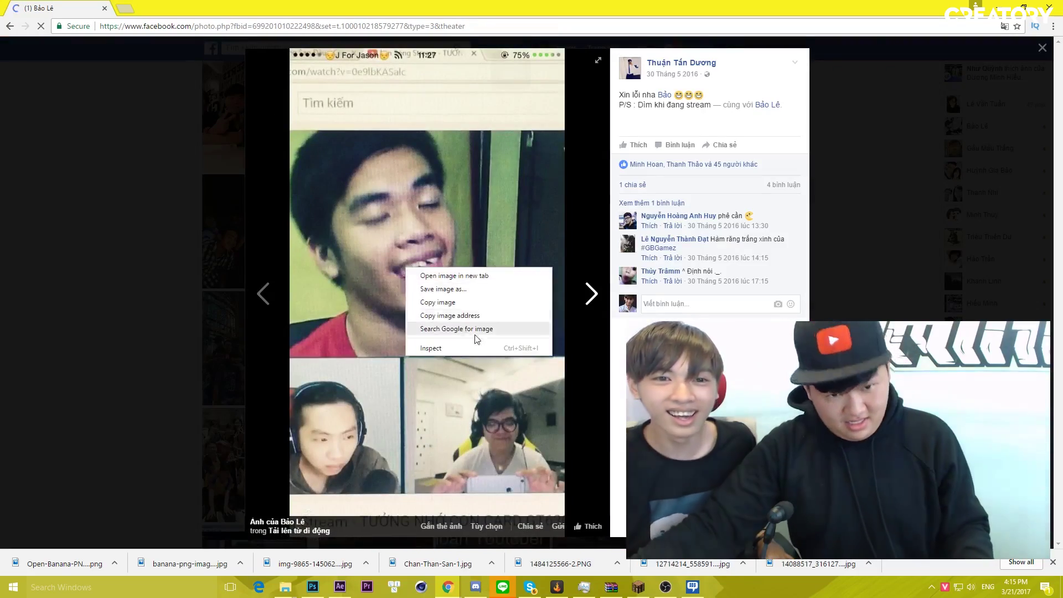
pyautogui.click(443, 289)
pyautogui.press('Return')
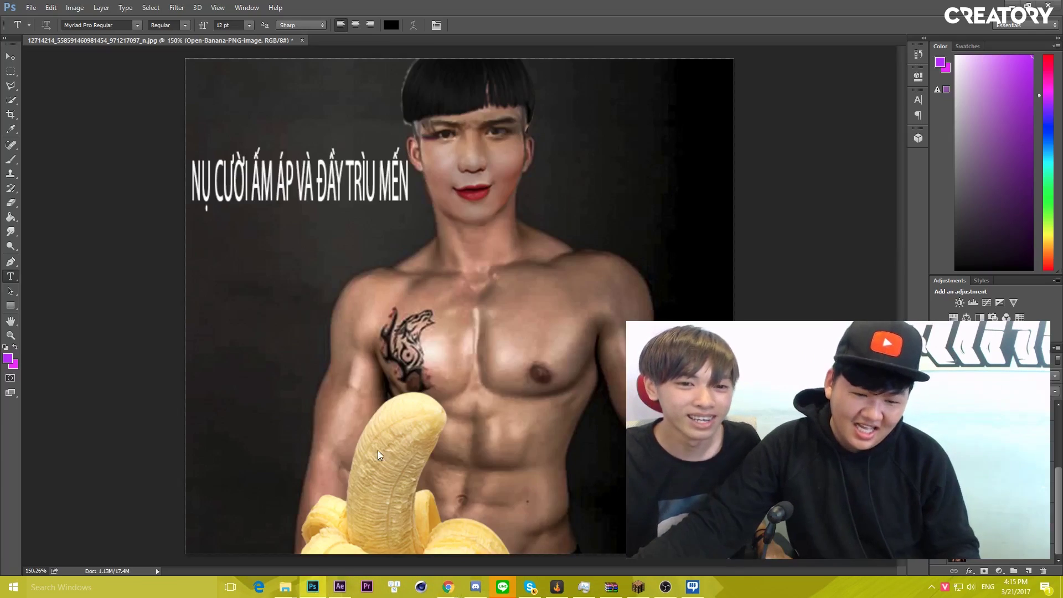
# Place the downloaded photo and copy the grinning face onto its own layer
pyautogui.moveTo(55, 563); pyautogui.dragTo(377, 450)
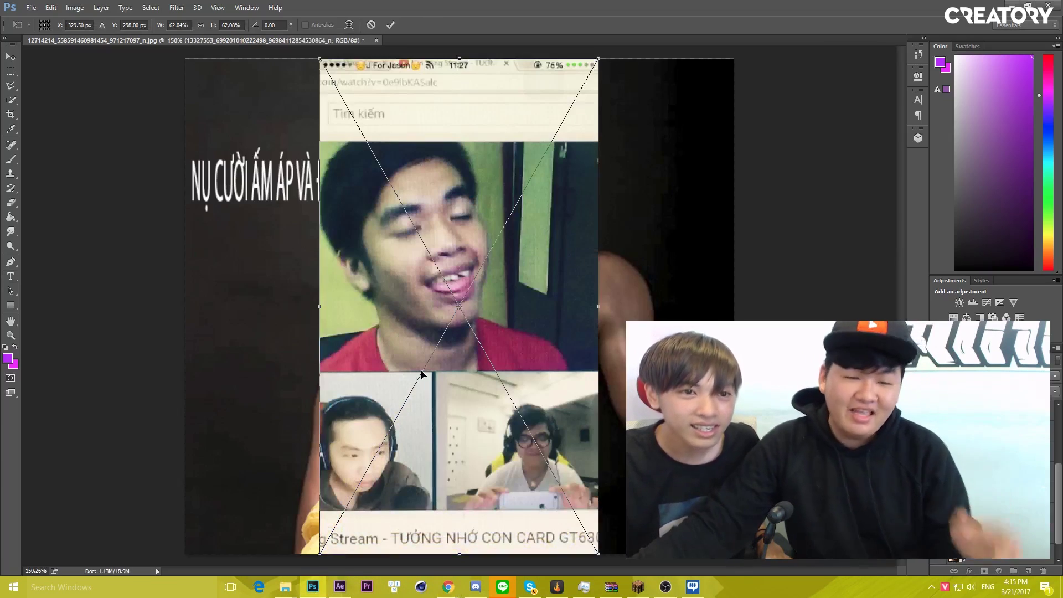
pyautogui.press('w')
pyautogui.press('Return')
pyautogui.moveTo(443, 260); pyautogui.dragTo(401, 216)
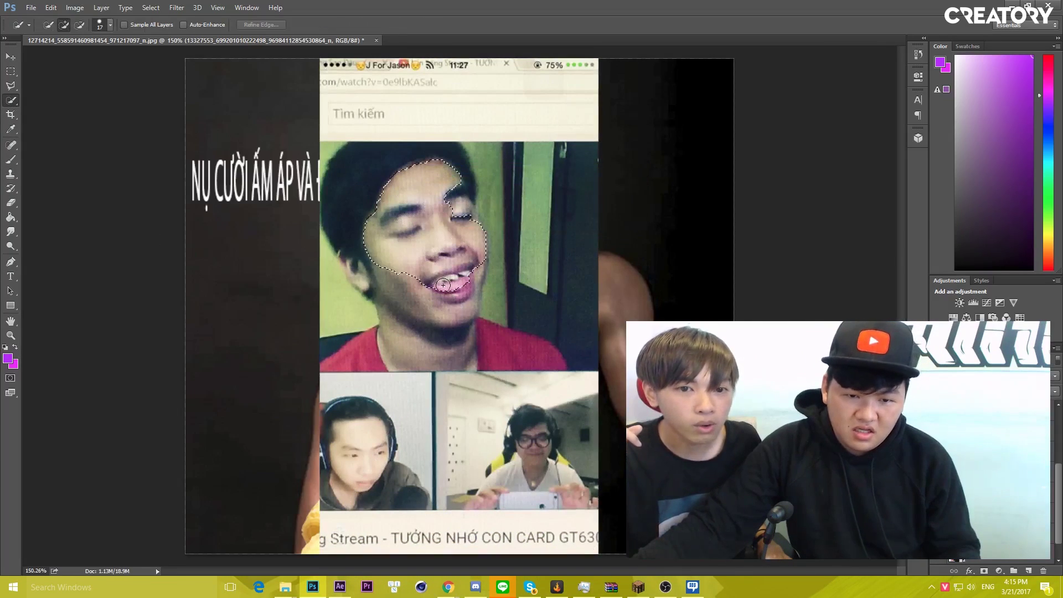
pyautogui.hotkey('ctrl', 'j')
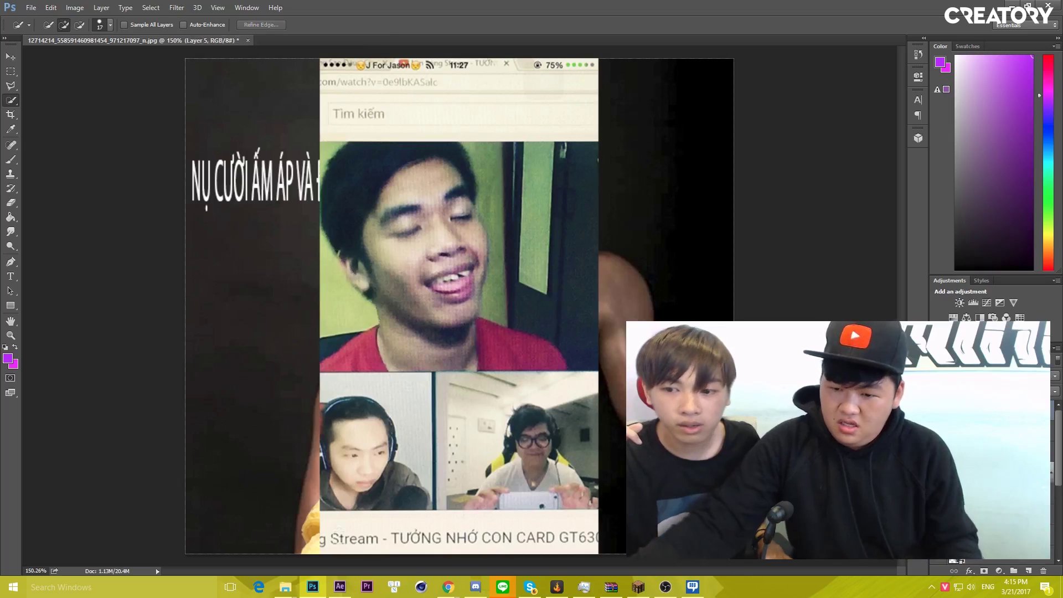
# Move the face onto the banana tip, flipped, shrunk and slightly tilted
pyautogui.press('v')
pyautogui.moveTo(319, 257); pyautogui.dragTo(702, 257)
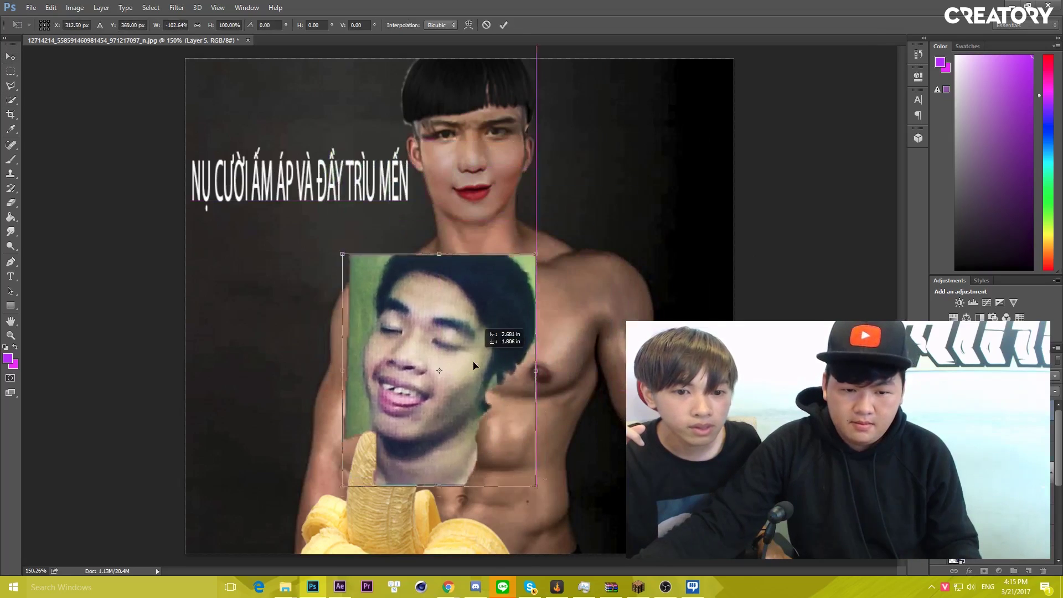
pyautogui.moveTo(438, 343); pyautogui.dragTo(421, 427)
pyautogui.moveTo(521, 308); pyautogui.dragTo(454, 394)
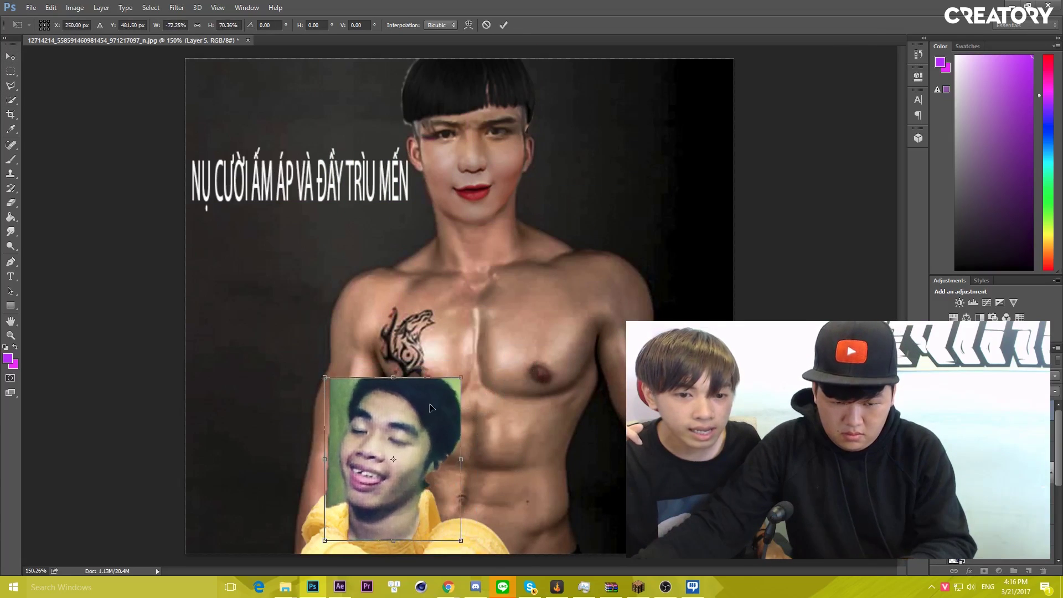
pyautogui.moveTo(480, 358); pyautogui.dragTo(483, 384)
pyautogui.press('g')
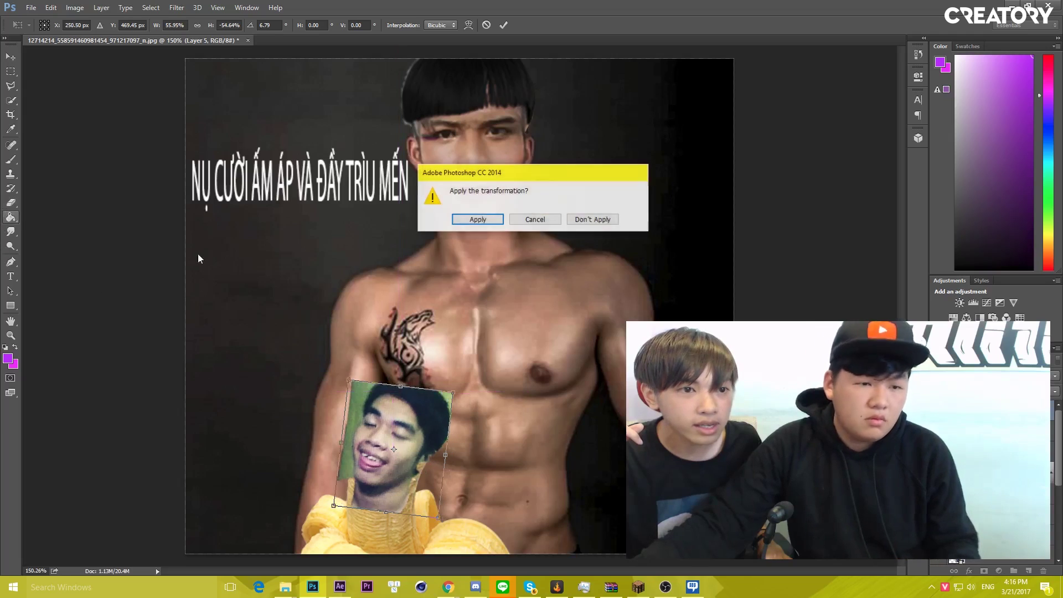
pyautogui.press('Return')
# Switch to the Eraser and enlarge its brush to 136 px
pyautogui.click(10, 202)
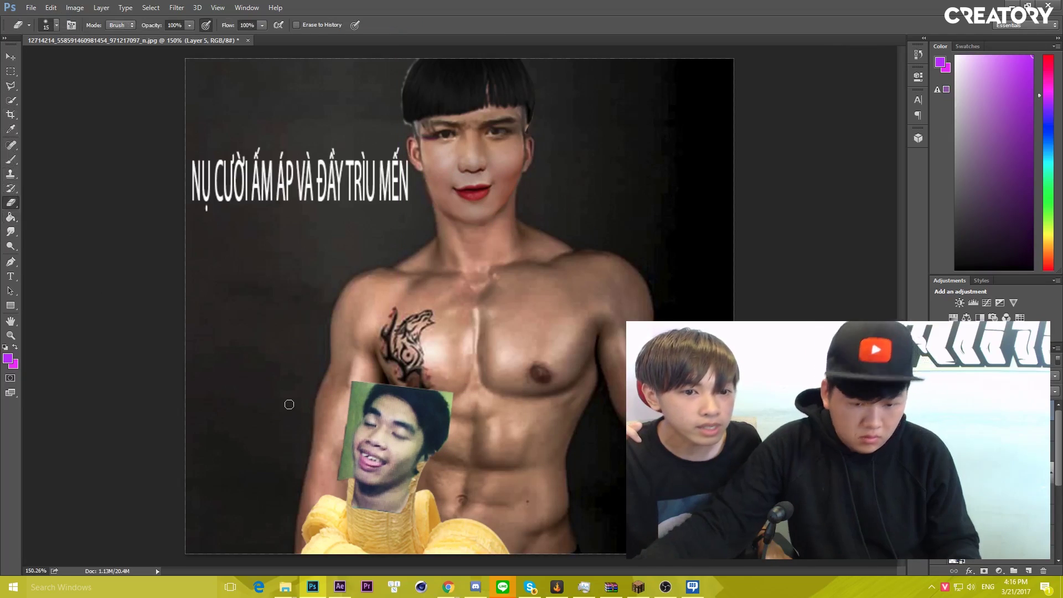
pyautogui.click(58, 25)
pyautogui.moveTo(65, 59); pyautogui.dragTo(105, 60)
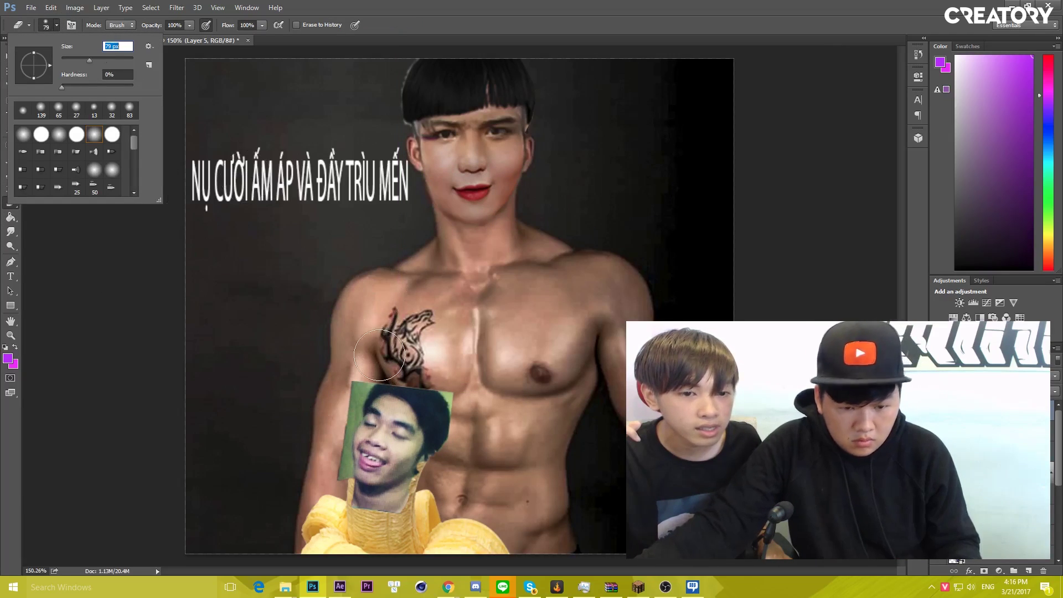
pyautogui.press('Return')
# Rotate the pasted face upright on the banana tip, then use a 37 px eraser
pyautogui.press('v')
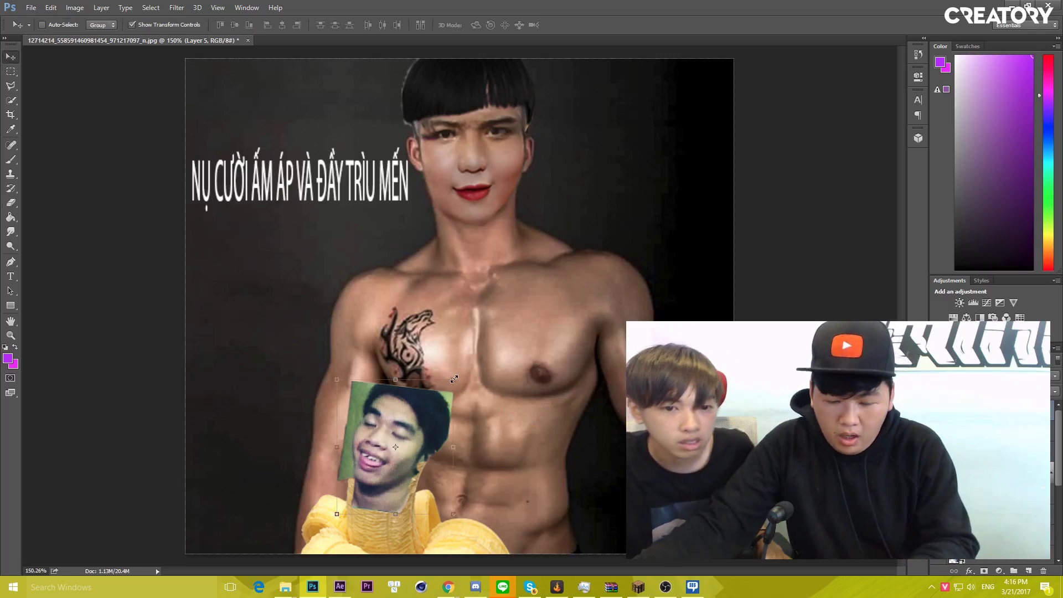
pyautogui.moveTo(454, 379); pyautogui.dragTo(429, 363)
pyautogui.press('Return')
pyautogui.click(10, 206)
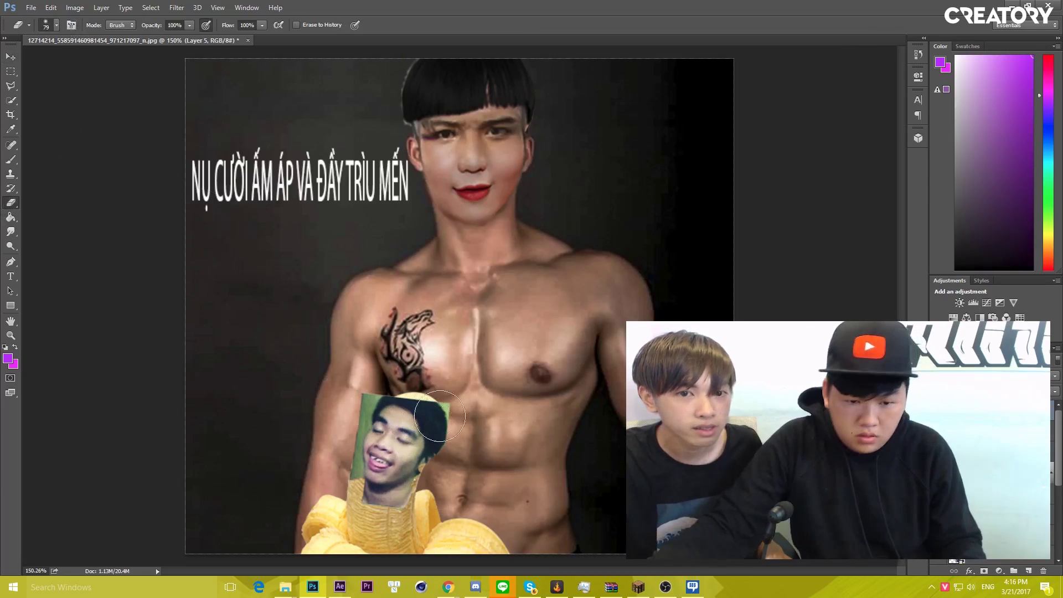
pyautogui.click(57, 25)
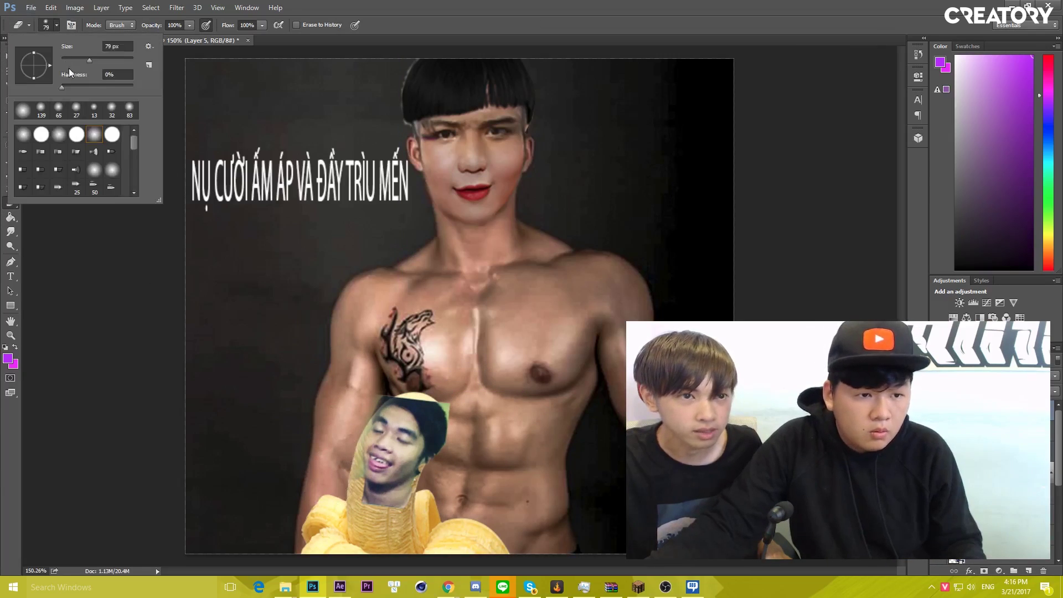
pyautogui.press('Return')
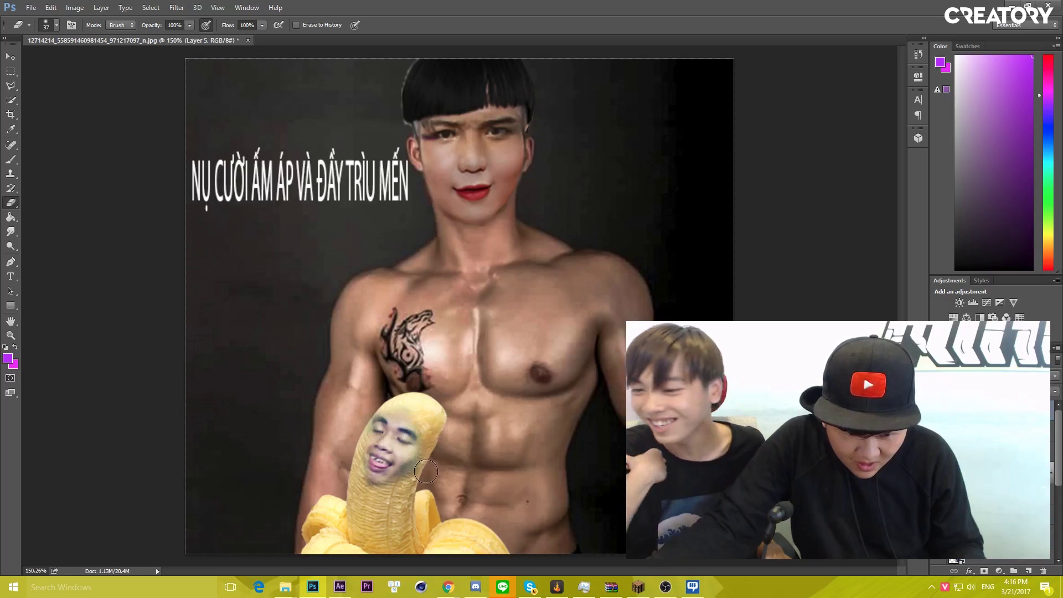
# Tint the face yellow with Color Balance, pushing midtones to Yellow -100
pyautogui.click(74, 7)
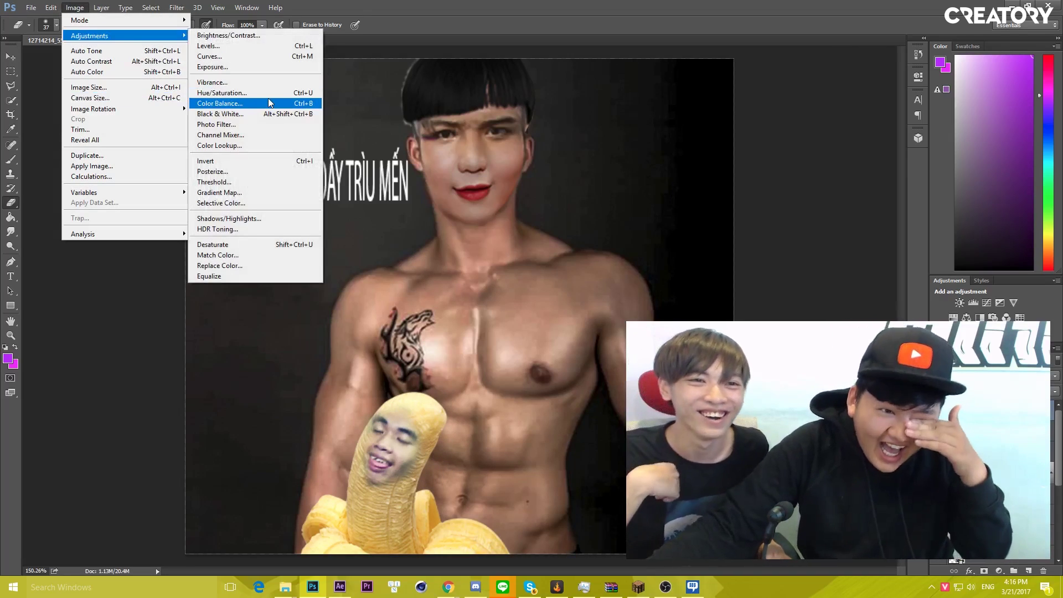
pyautogui.click(232, 104)
pyautogui.moveTo(578, 281); pyautogui.dragTo(523, 281)
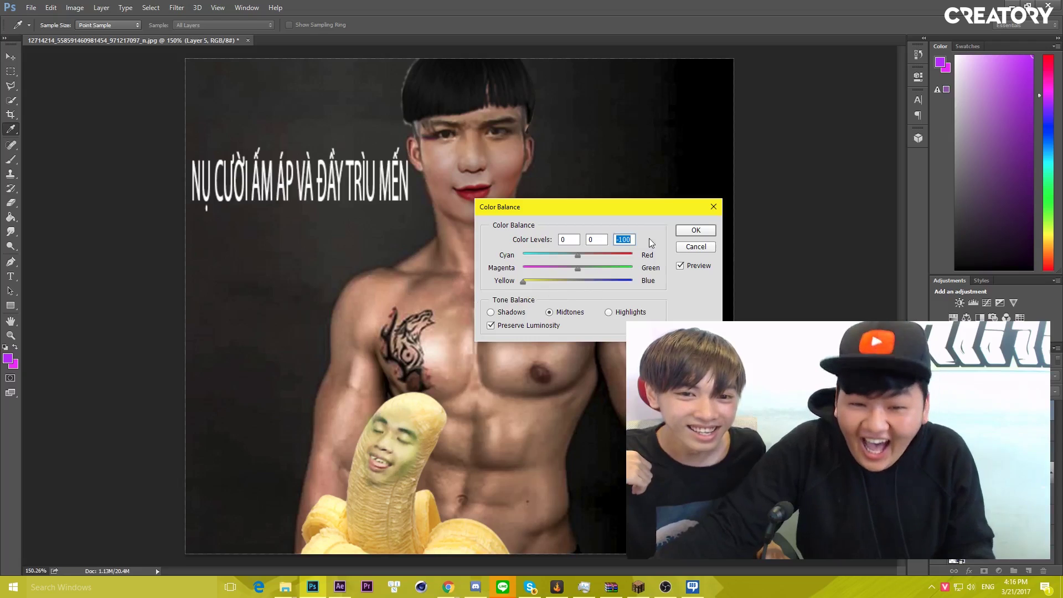
pyautogui.click(695, 231)
pyautogui.press('e')
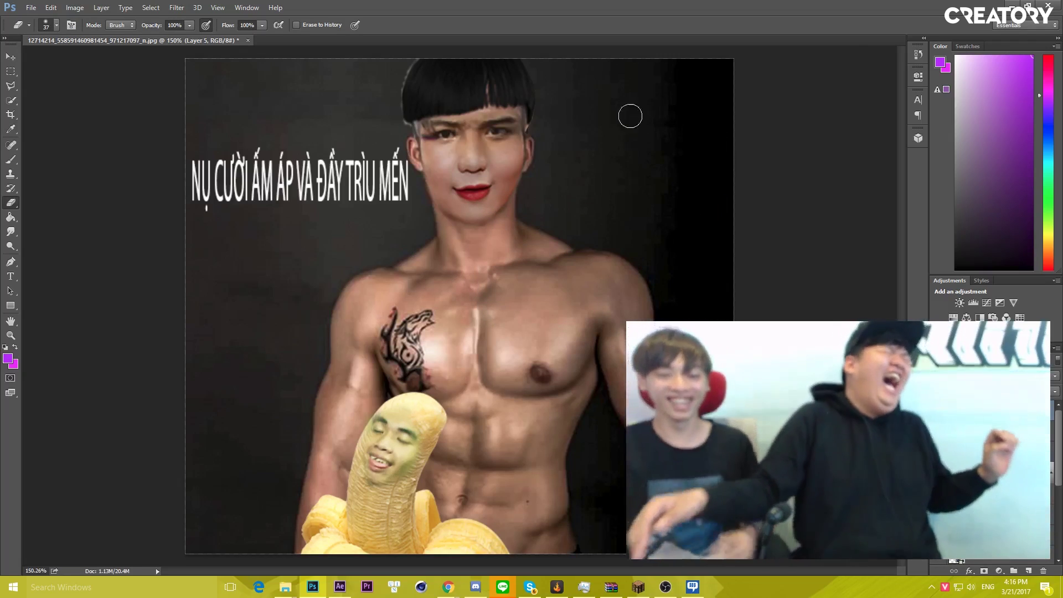
pyautogui.press('i')
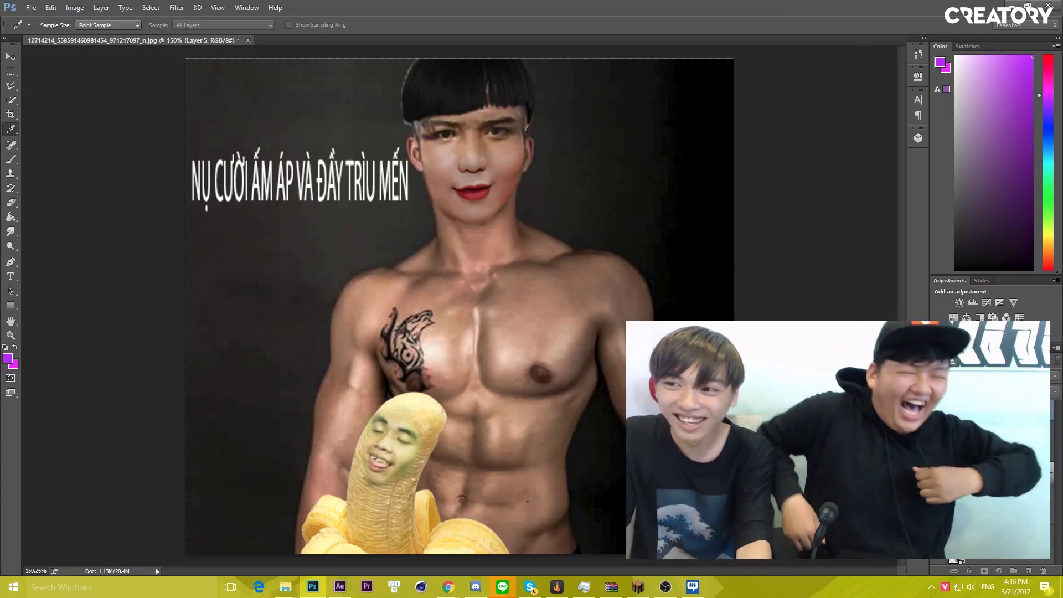